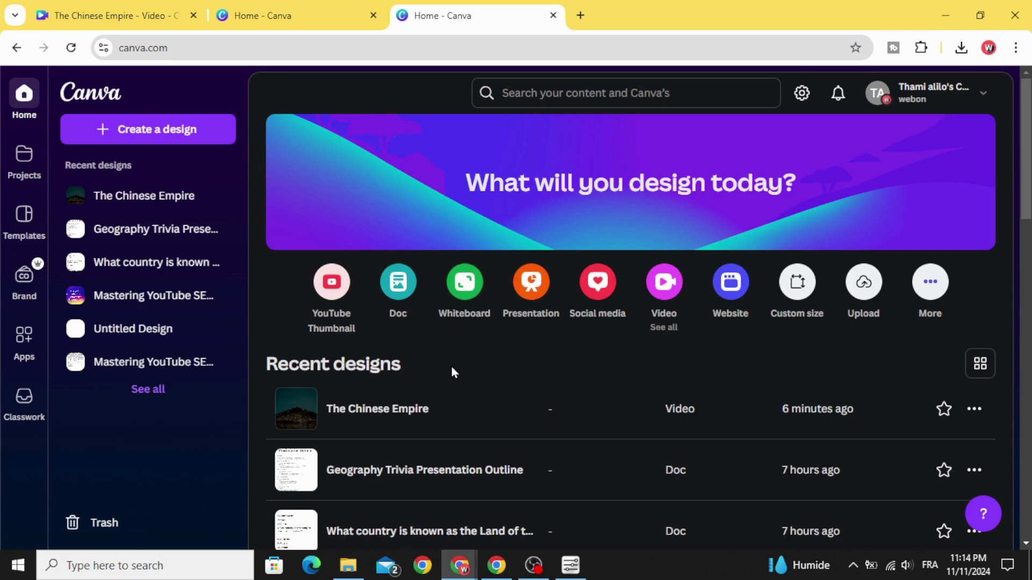
Start a new video design and place the uploaded Founding of Rome video on the page.
{"action": "left_click", "coordinate": [675, 288]}
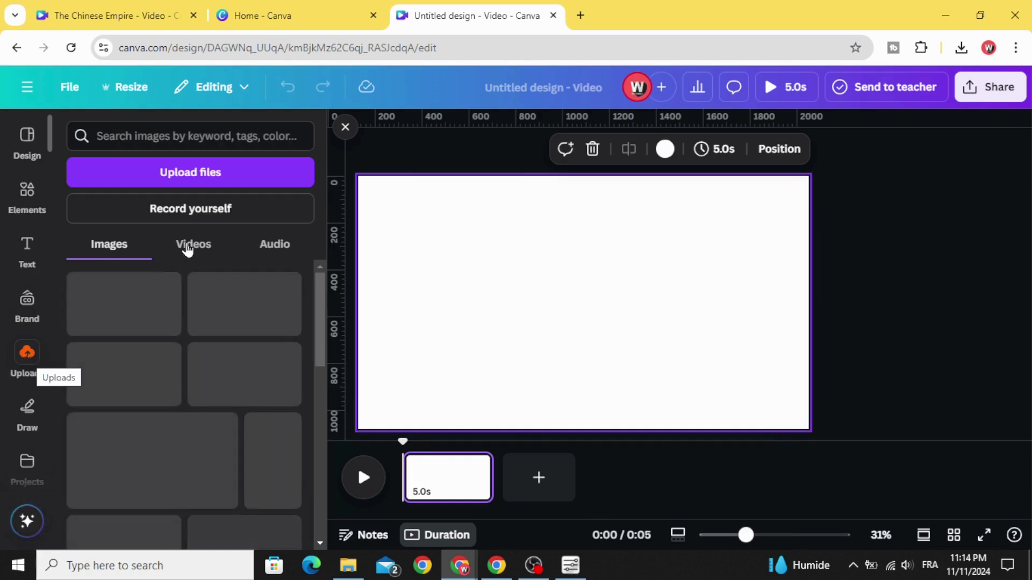
{"action": "left_click", "coordinate": [189, 246]}
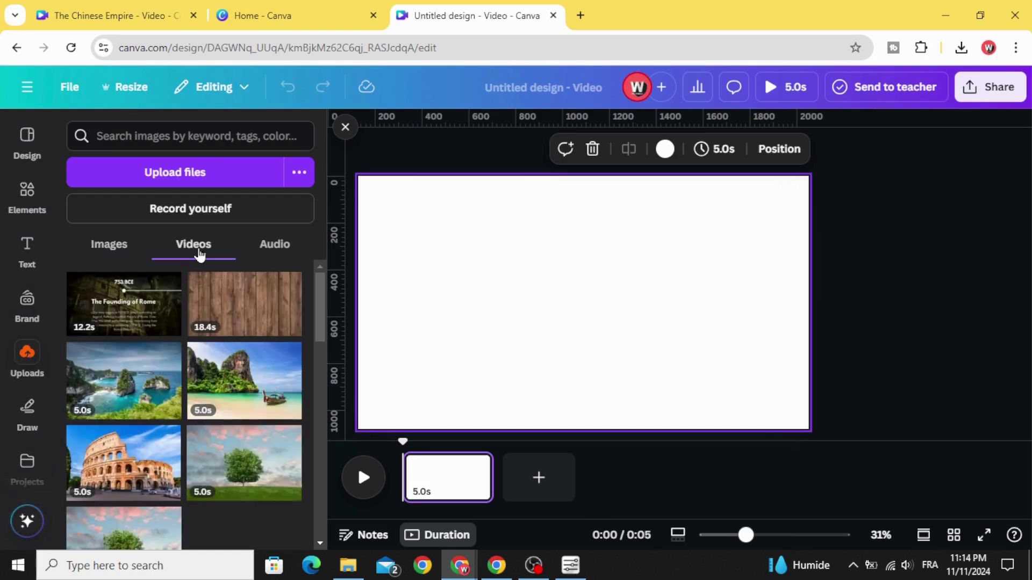
{"action": "mouse_move", "coordinate": [119, 312]}
{"action": "left_mouse_down"}
{"action": "mouse_move", "coordinate": [461, 292]}
{"action": "mouse_move", "coordinate": [437, 258]}
{"action": "left_mouse_up"}
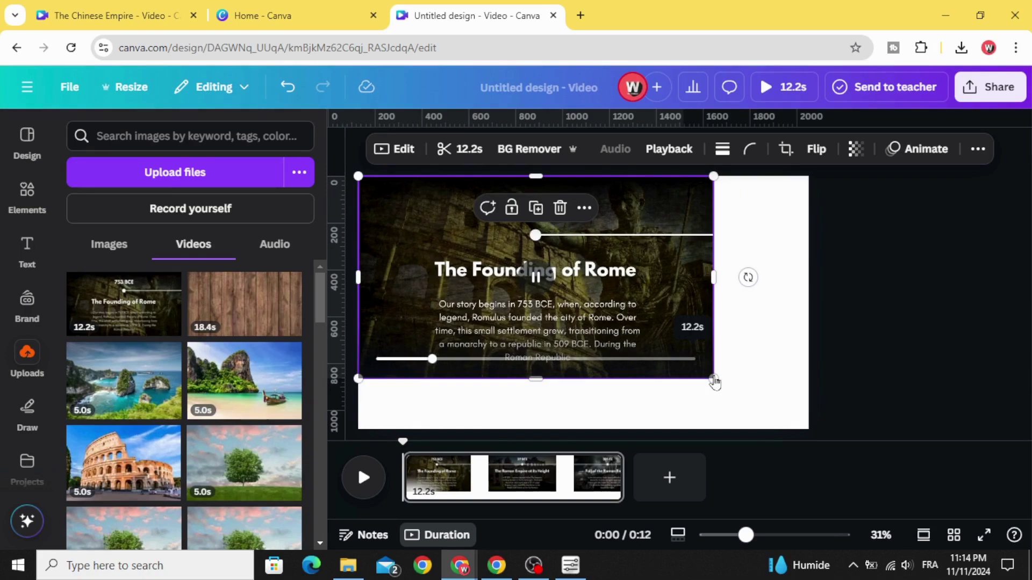
Enlarge the timeline video by its corners until it extends past the page edges.
{"action": "left_click_drag", "start_coordinate": [714, 380], "coordinate": [809, 431]}
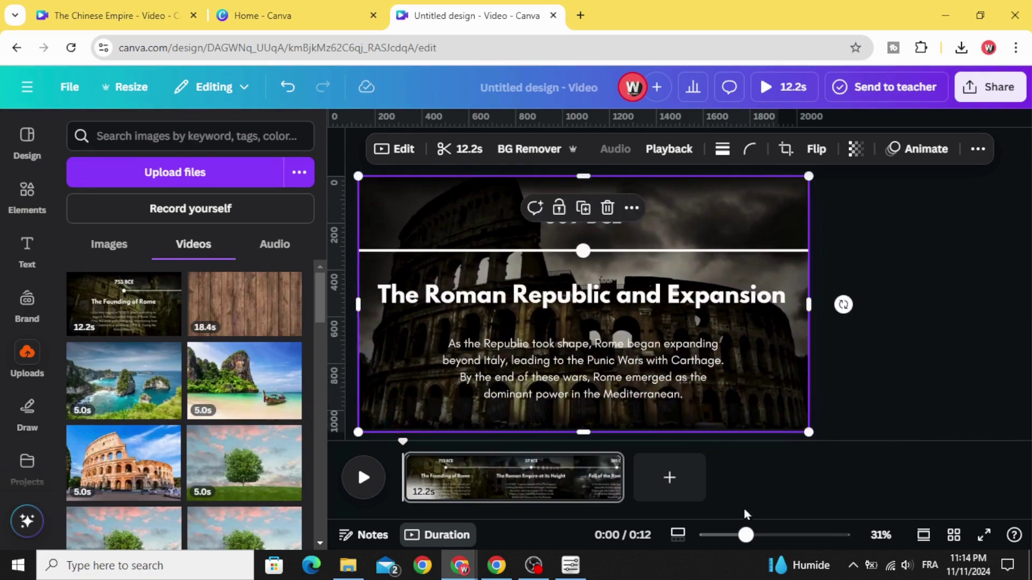
{"action": "left_click_drag", "start_coordinate": [747, 539], "coordinate": [726, 535]}
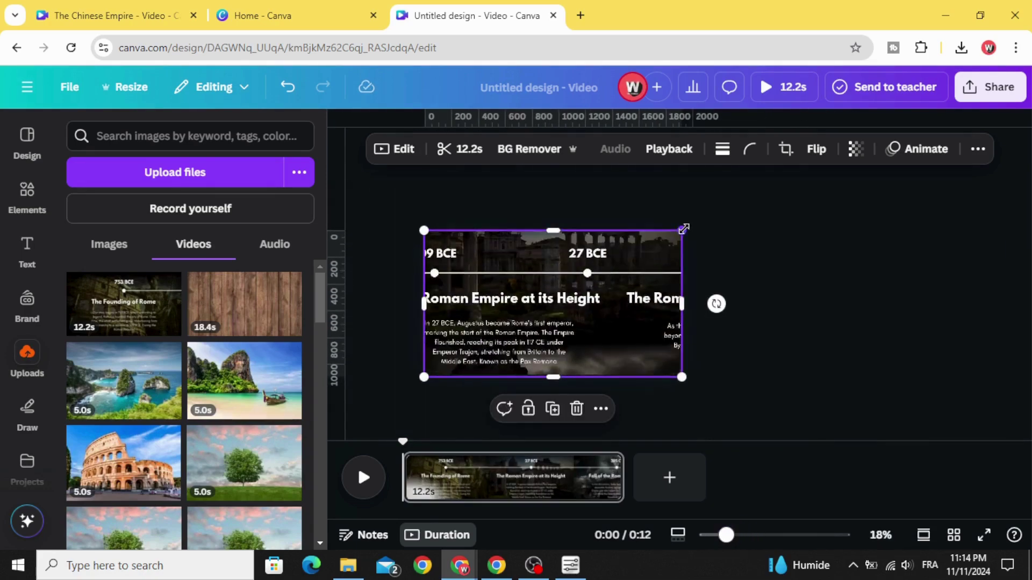
{"action": "left_click_drag", "start_coordinate": [684, 231], "coordinate": [772, 193]}
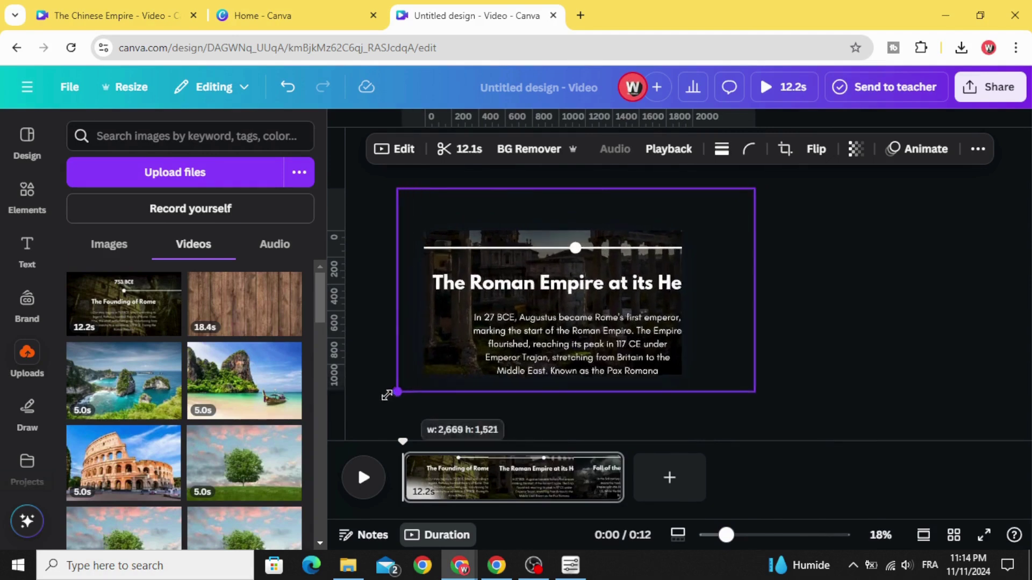
{"action": "left_click_drag", "start_coordinate": [424, 377], "coordinate": [355, 415]}
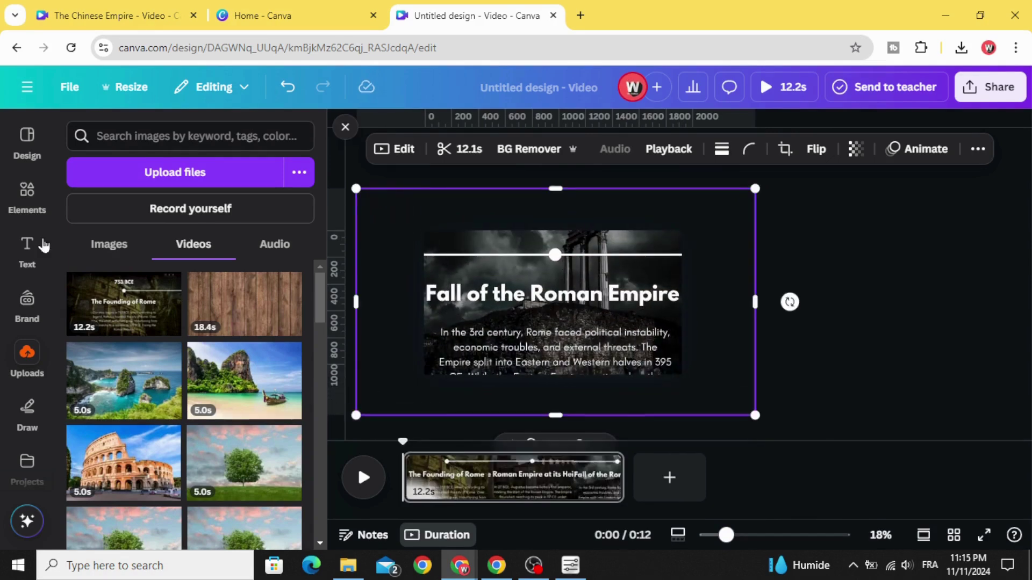
Add the temple photo from the Recently used elements to the page.
{"action": "left_click", "coordinate": [27, 192]}
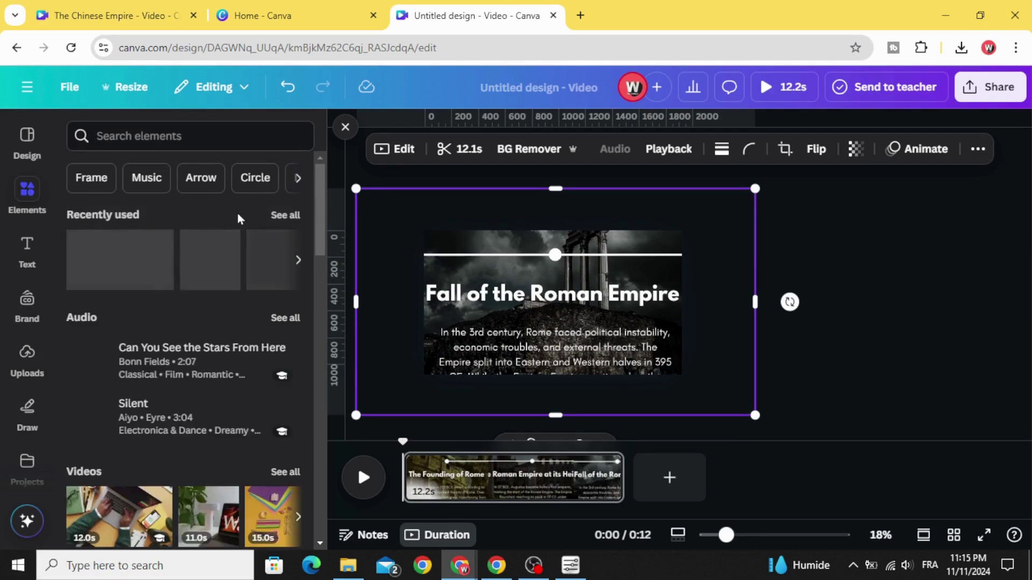
{"action": "left_click", "coordinate": [280, 215]}
{"action": "scroll", "coordinate": [138, 329], "scroll_direction": "down", "scroll_amount": 2}
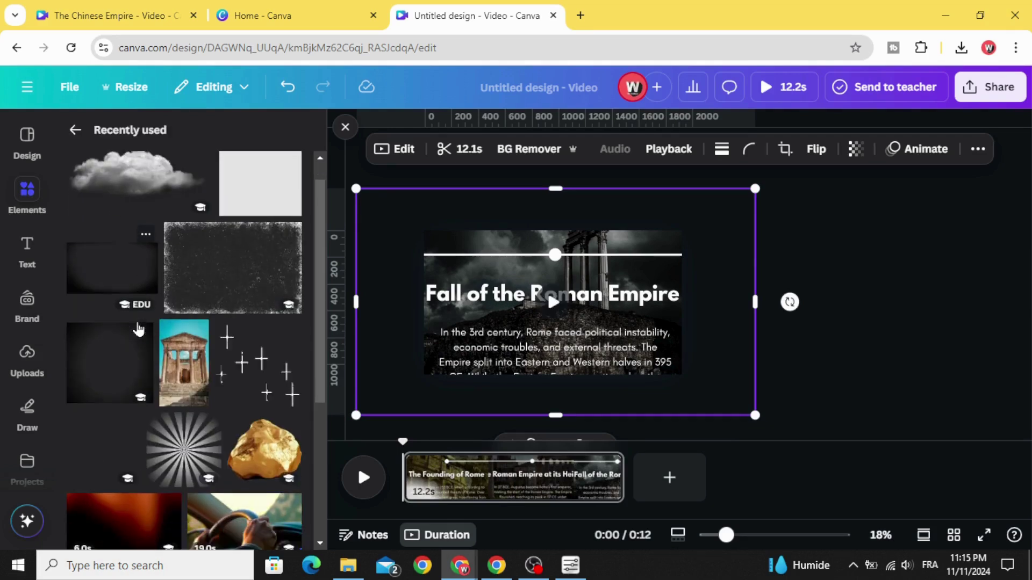
{"action": "scroll", "coordinate": [167, 331], "scroll_direction": "up", "scroll_amount": 2}
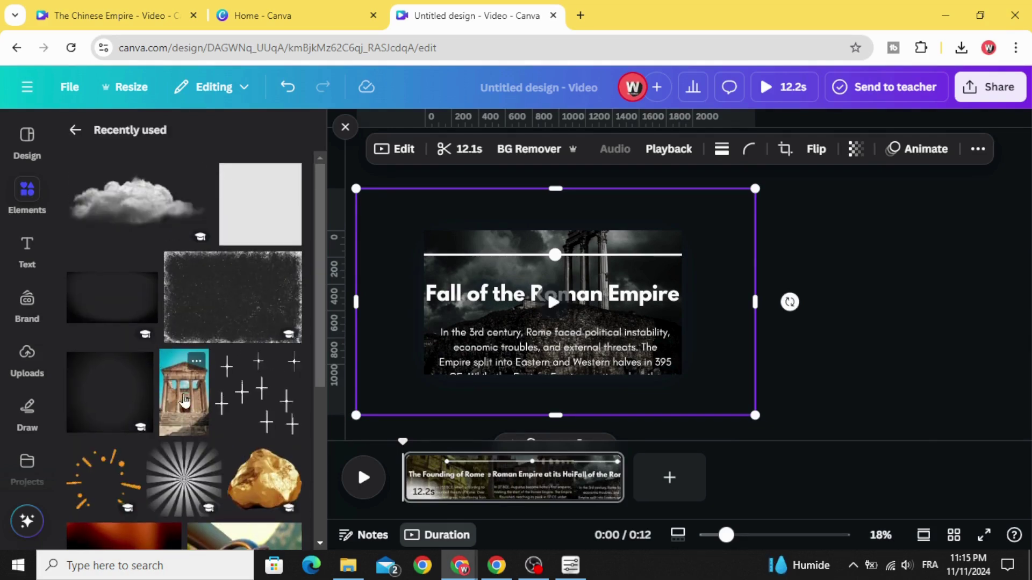
{"action": "left_click", "coordinate": [184, 401]}
Position and enlarge the temple photo so the pediment and sky fill the page.
{"action": "mouse_move", "coordinate": [541, 305]}
{"action": "left_mouse_down"}
{"action": "mouse_move", "coordinate": [636, 379]}
{"action": "mouse_move", "coordinate": [640, 395]}
{"action": "left_mouse_up"}
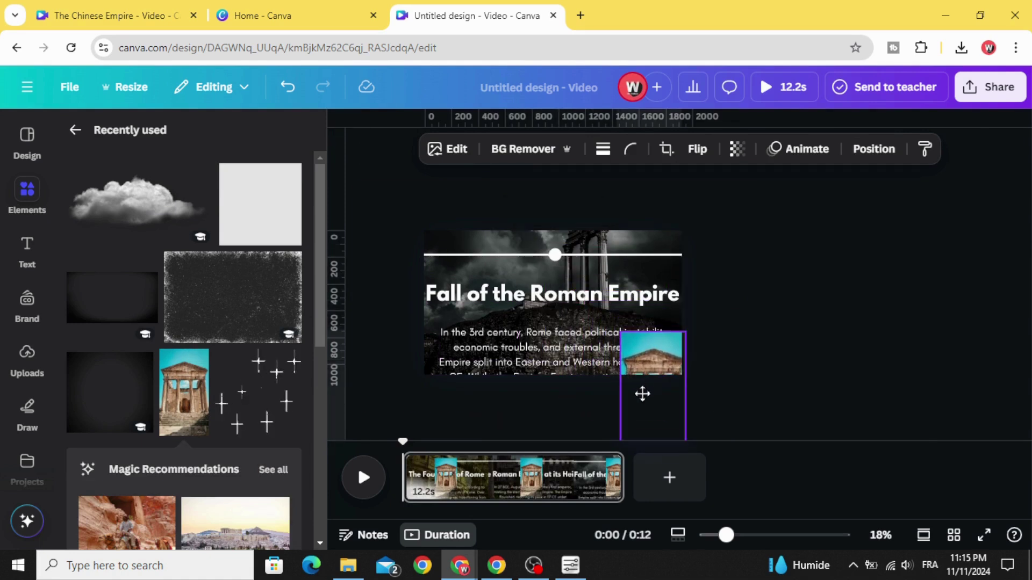
{"action": "left_click_drag", "start_coordinate": [616, 339], "coordinate": [520, 173]}
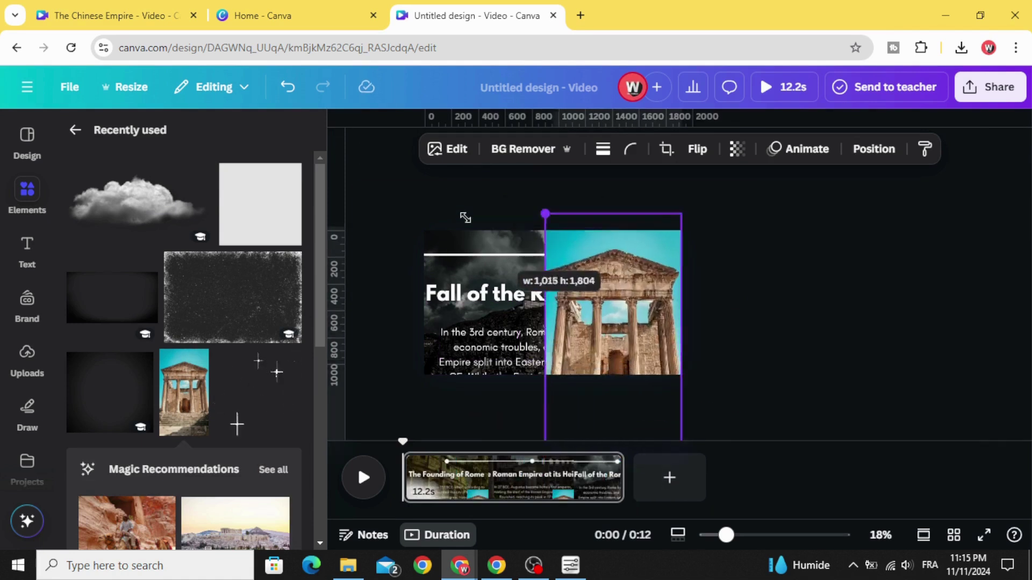
{"action": "left_click_drag", "start_coordinate": [597, 276], "coordinate": [598, 406]}
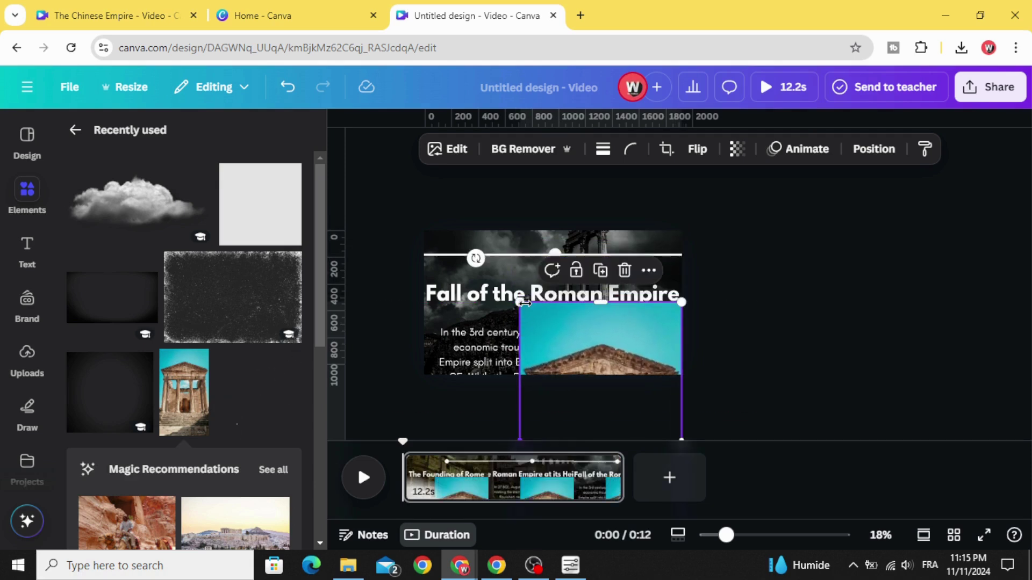
{"action": "left_click_drag", "start_coordinate": [476, 258], "coordinate": [442, 235]}
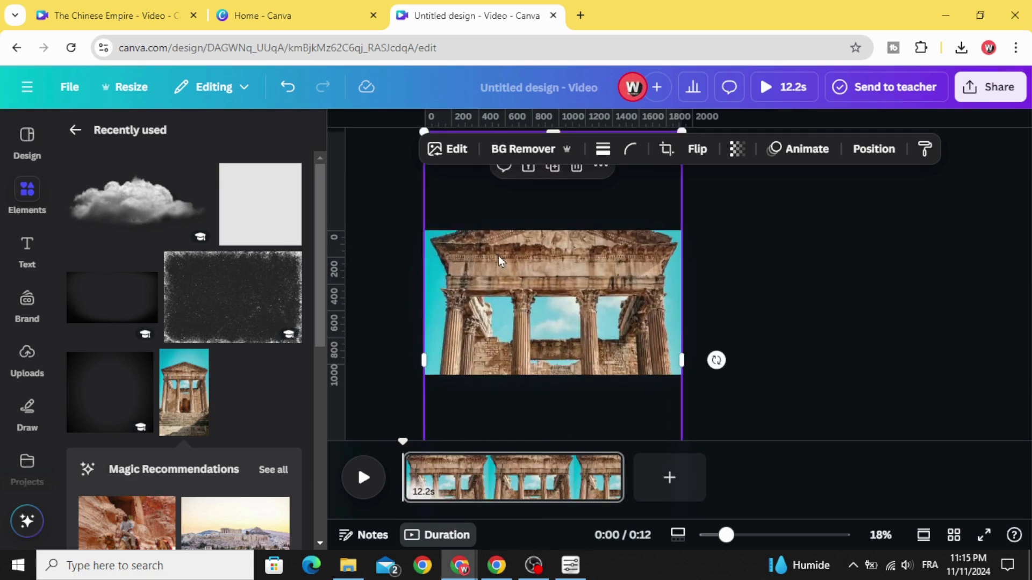
{"action": "mouse_move", "coordinate": [518, 331]}
{"action": "left_mouse_down"}
{"action": "mouse_move", "coordinate": [504, 328]}
{"action": "mouse_move", "coordinate": [497, 347]}
{"action": "left_mouse_up"}
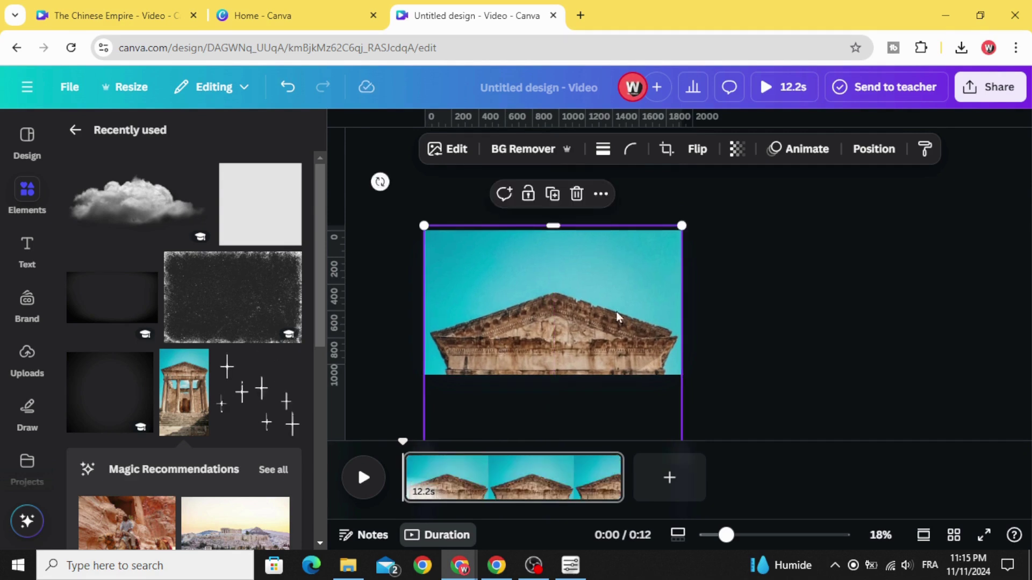
{"action": "left_click", "coordinate": [733, 276]}
{"action": "left_click", "coordinate": [631, 308]}
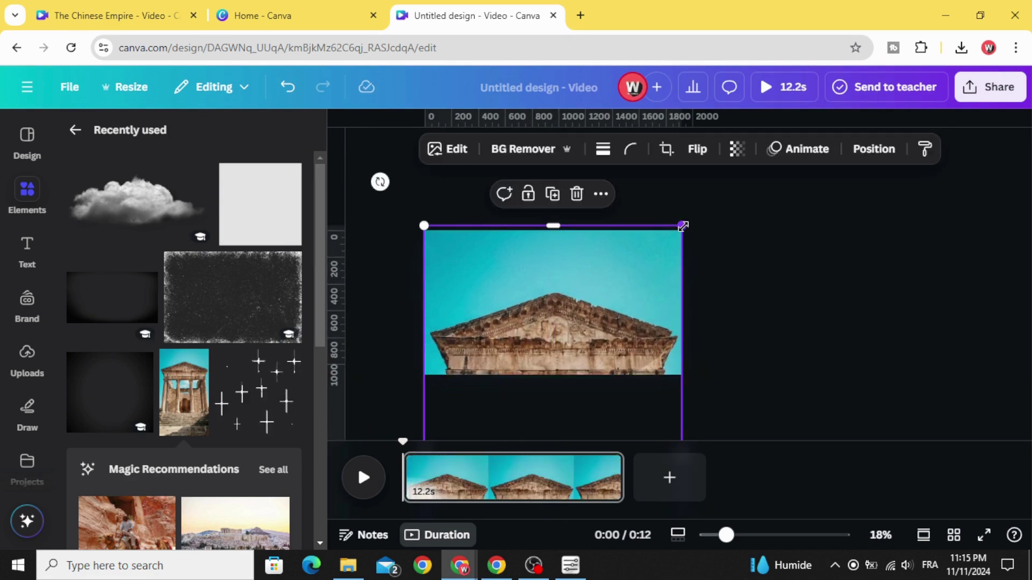
{"action": "left_click_drag", "start_coordinate": [681, 227], "coordinate": [684, 223]}
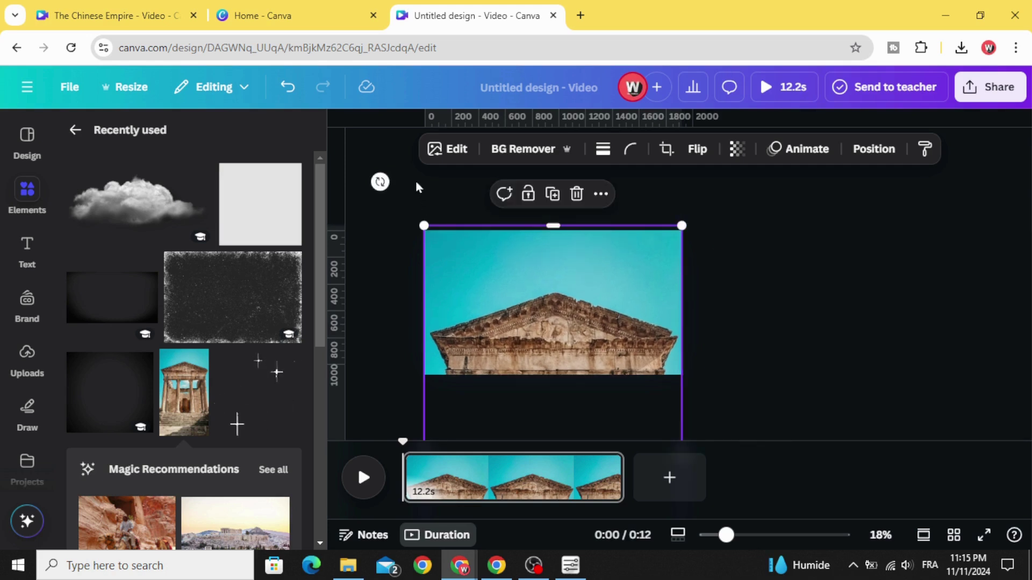
In Edit > Adjust, set the temple photo's brightness to -100 and contrast to 100.
{"action": "left_click", "coordinate": [451, 151]}
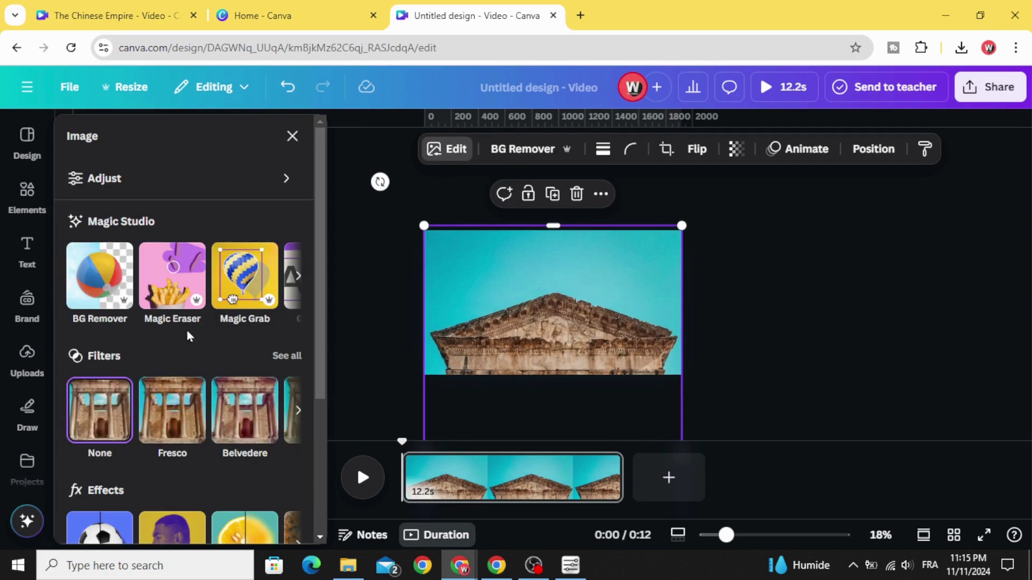
{"action": "scroll", "coordinate": [185, 330], "scroll_direction": "down", "scroll_amount": 3}
{"action": "scroll", "coordinate": [186, 330], "scroll_direction": "up", "scroll_amount": 3}
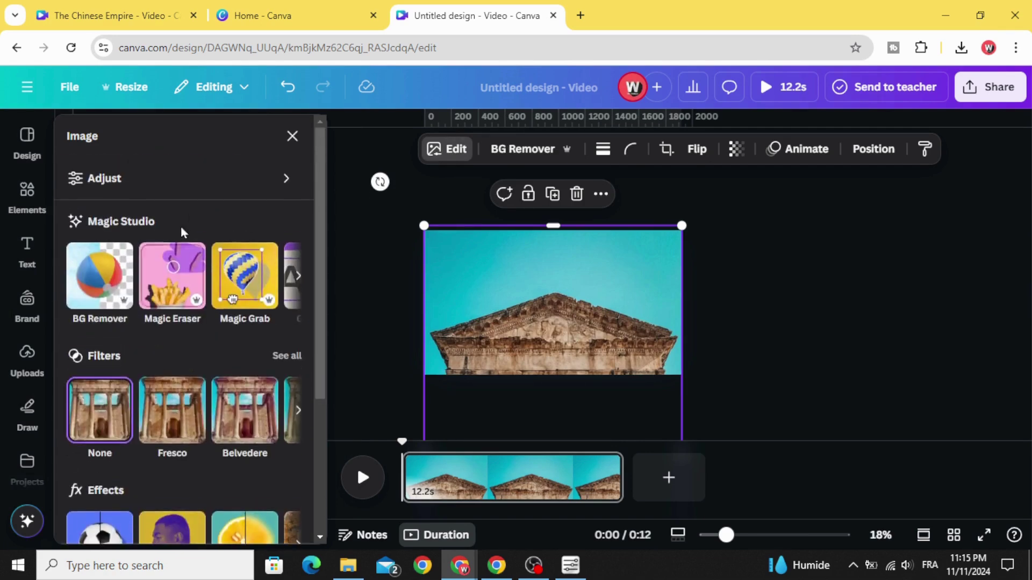
{"action": "left_click", "coordinate": [218, 180]}
{"action": "scroll", "coordinate": [205, 285], "scroll_direction": "down", "scroll_amount": 3}
{"action": "left_click_drag", "start_coordinate": [163, 336], "coordinate": [73, 336]}
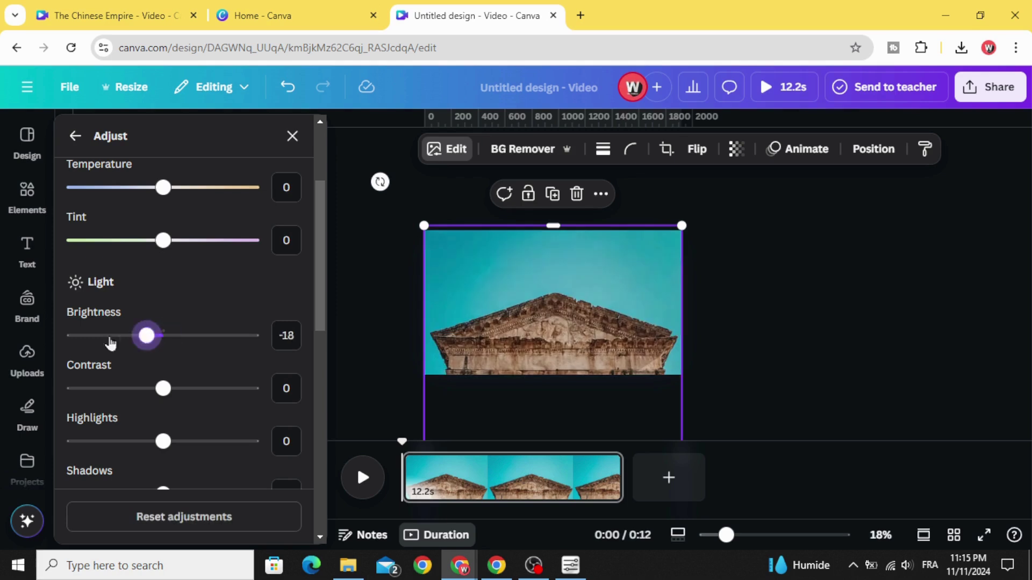
{"action": "left_click_drag", "start_coordinate": [163, 388], "coordinate": [253, 389]}
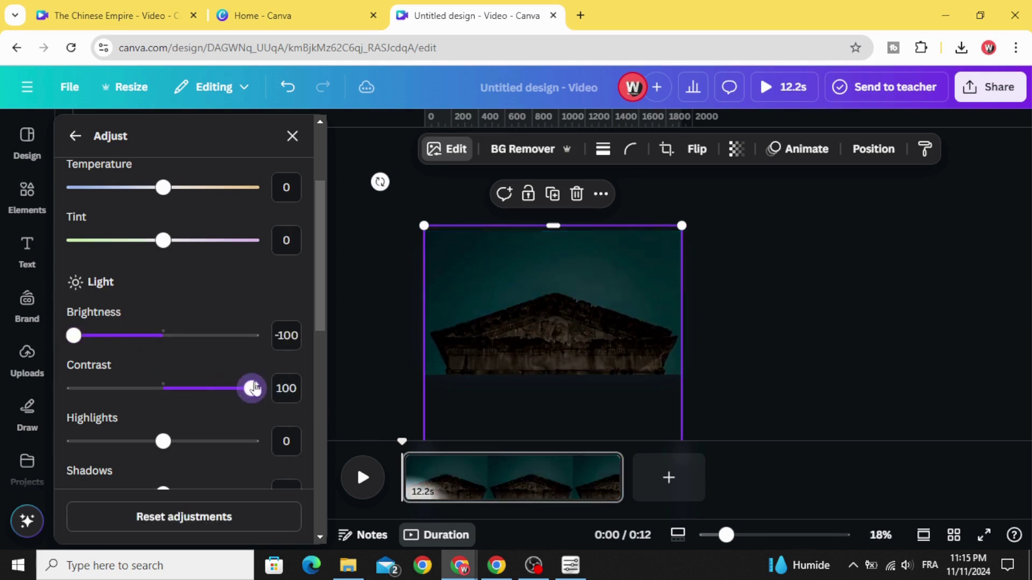
Search the Elements library for SHADOW BORDER graphics.
{"action": "left_click", "coordinate": [28, 199]}
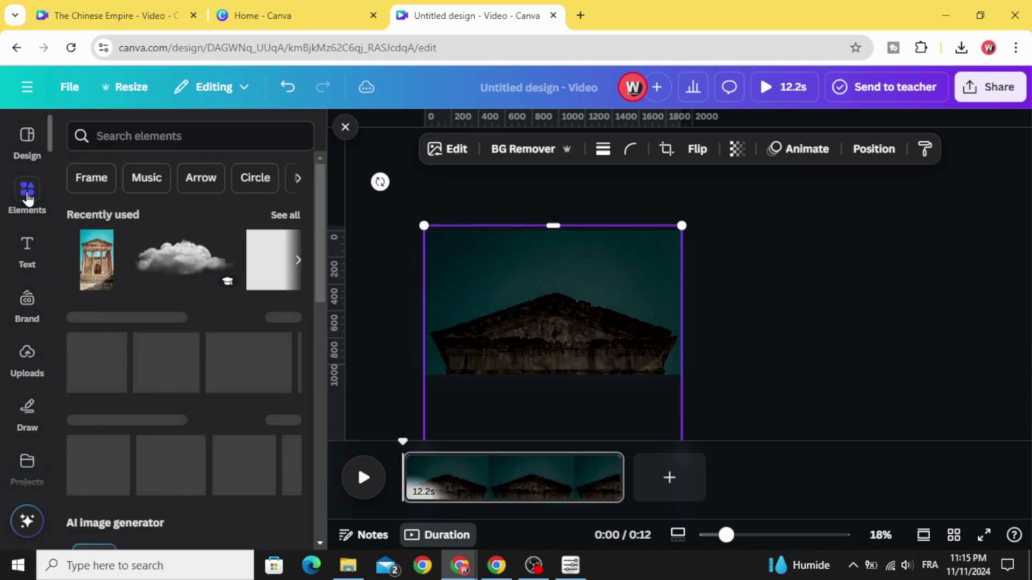
{"action": "left_click", "coordinate": [159, 136]}
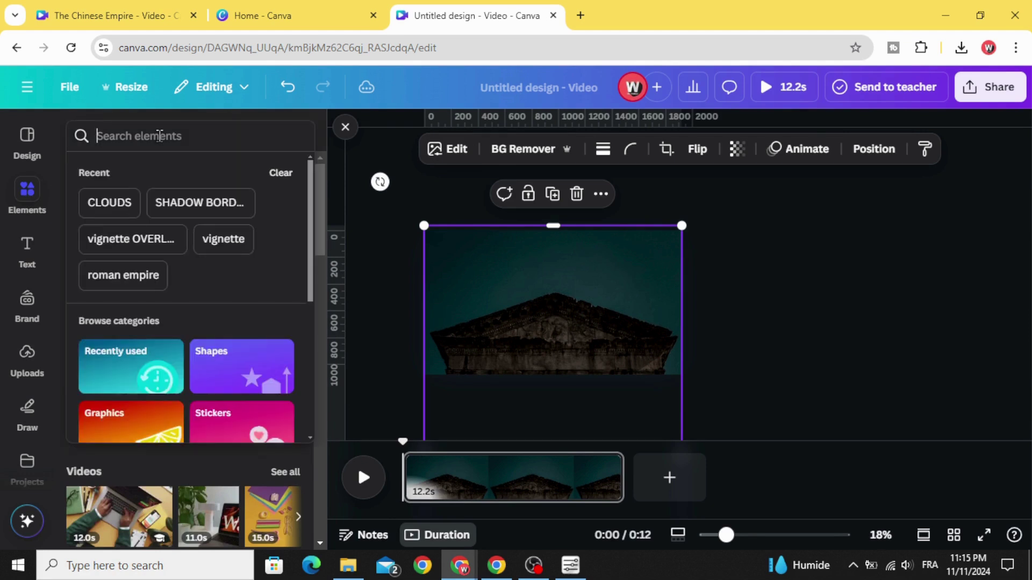
{"action": "left_click", "coordinate": [195, 204]}
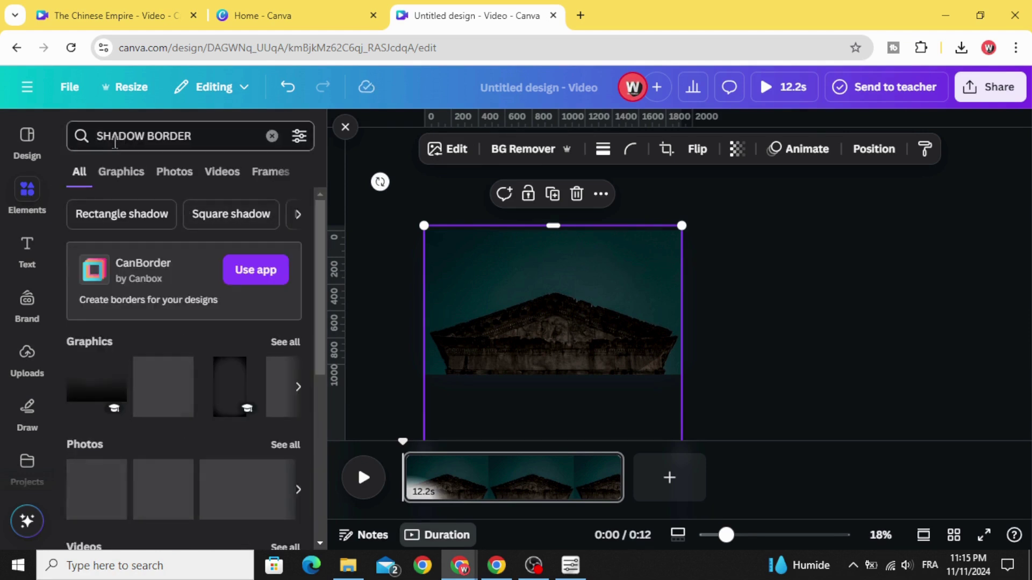
{"action": "left_click", "coordinate": [128, 172]}
{"action": "scroll", "coordinate": [126, 215], "scroll_direction": "down", "scroll_amount": 3}
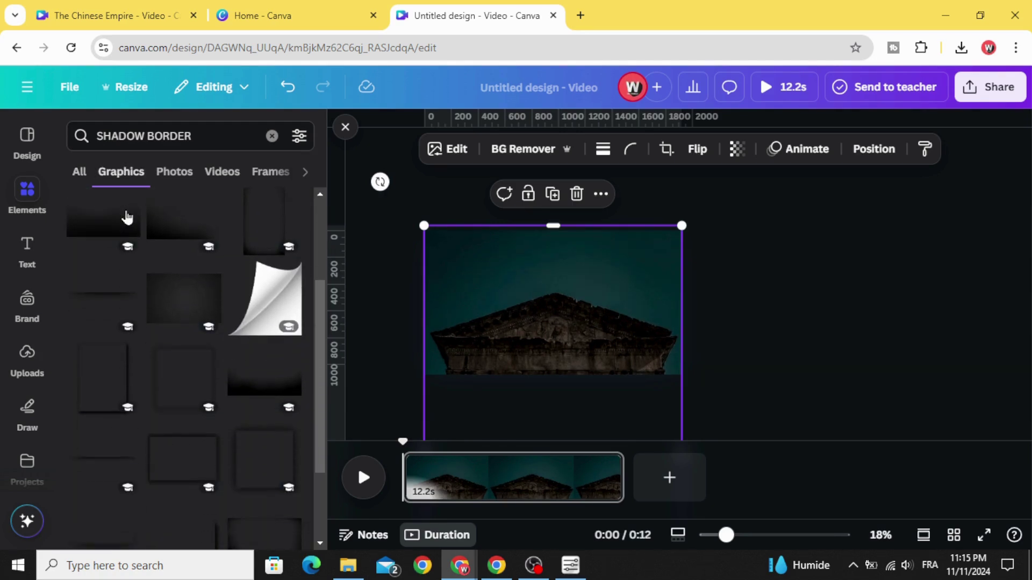
{"action": "scroll", "coordinate": [126, 217], "scroll_direction": "up", "scroll_amount": 2}
{"action": "scroll", "coordinate": [129, 215], "scroll_direction": "down", "scroll_amount": 3}
{"action": "scroll", "coordinate": [134, 215], "scroll_direction": "down", "scroll_amount": 2}
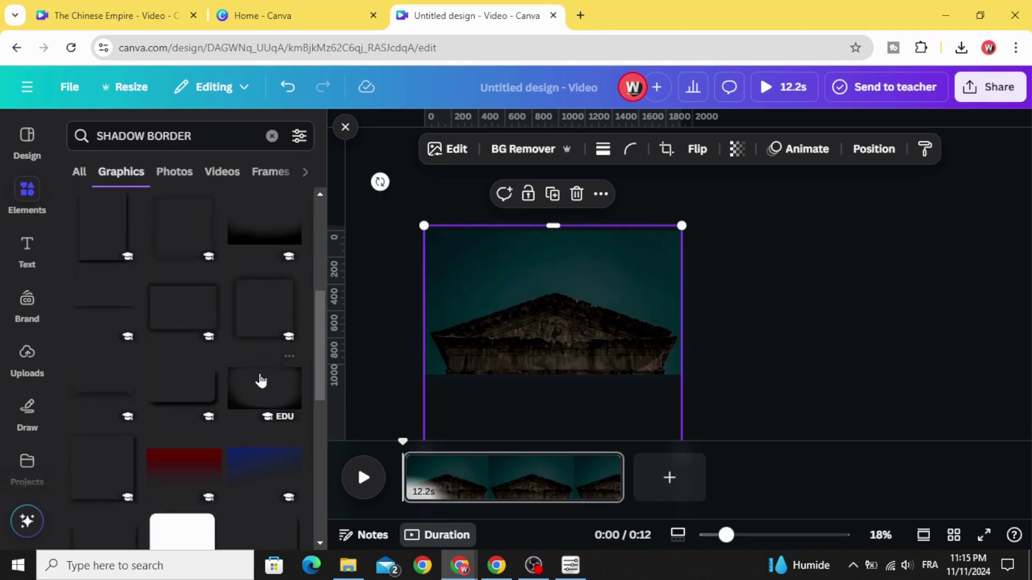
Add the shadow border graphic and stretch it over the whole temple picture.
{"action": "left_click", "coordinate": [259, 385]}
{"action": "left_click_drag", "start_coordinate": [498, 301], "coordinate": [471, 294]}
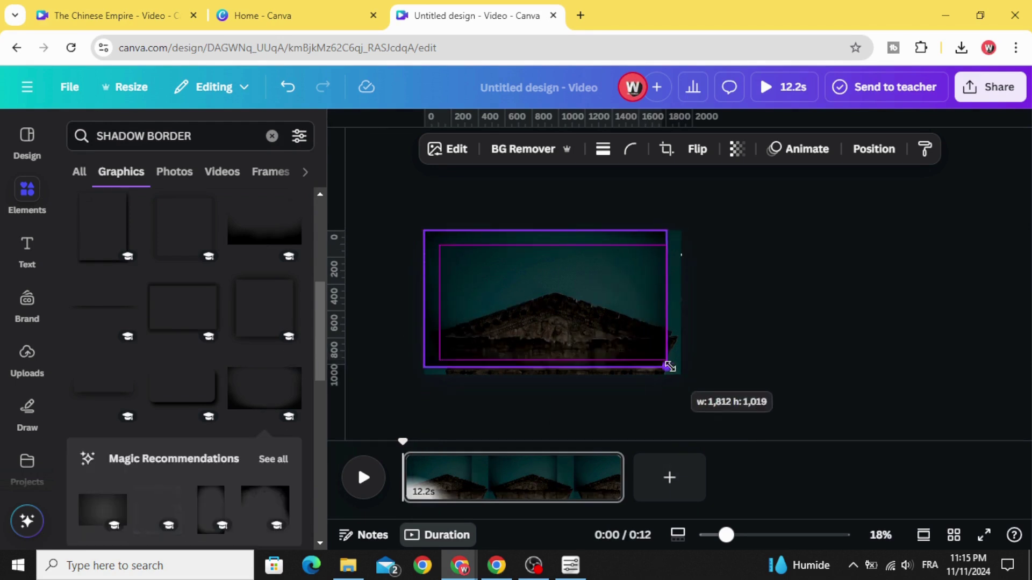
{"action": "left_click_drag", "start_coordinate": [632, 345], "coordinate": [683, 374]}
{"action": "left_click", "coordinate": [782, 354]}
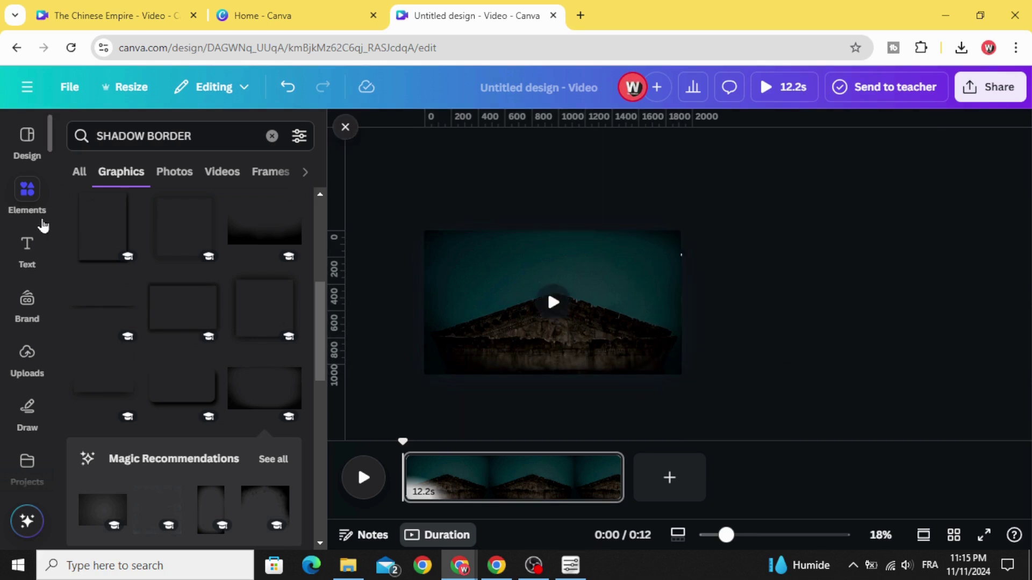
Search graphics for 'clouds' and place a shrunken cloud partly off the upper right edge.
{"action": "left_click", "coordinate": [271, 138]}
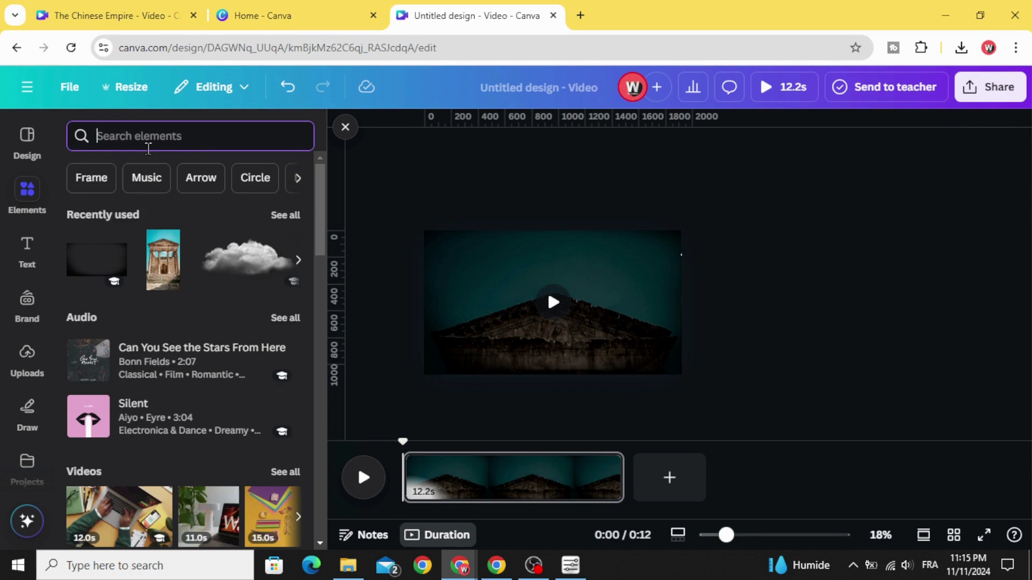
{"action": "type", "text": "clouds"}
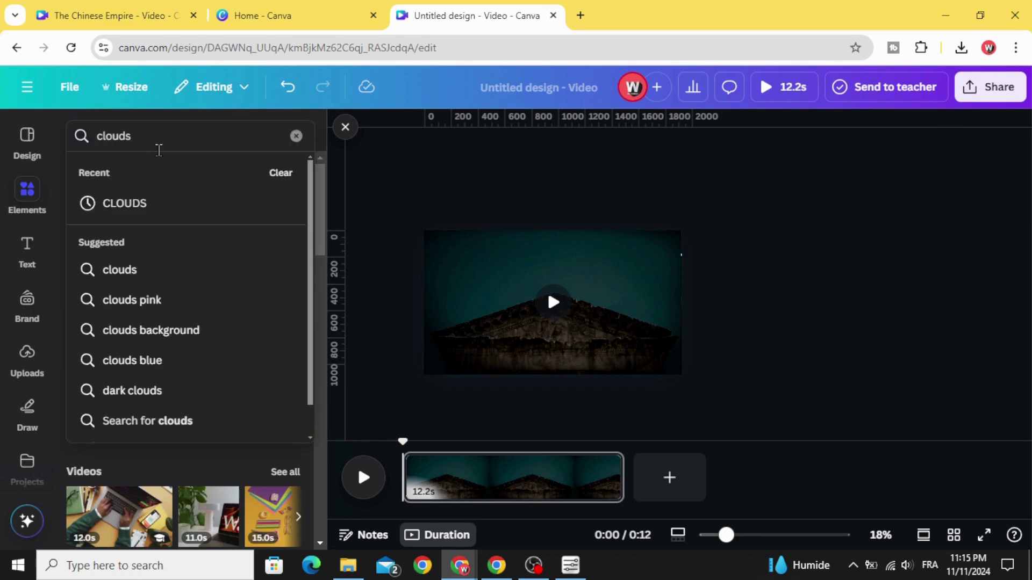
{"action": "key", "text": "Return"}
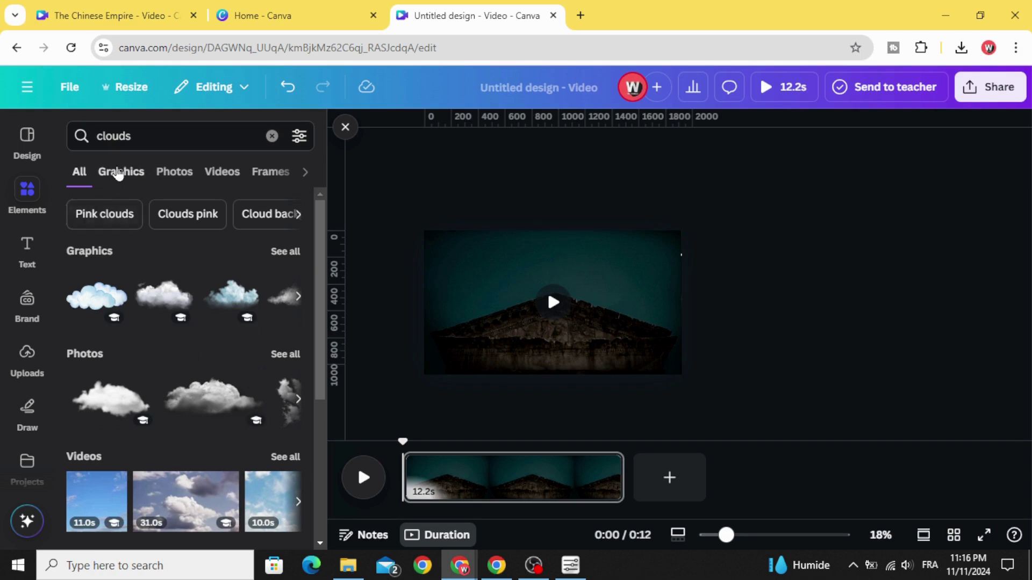
{"action": "left_click", "coordinate": [119, 173]}
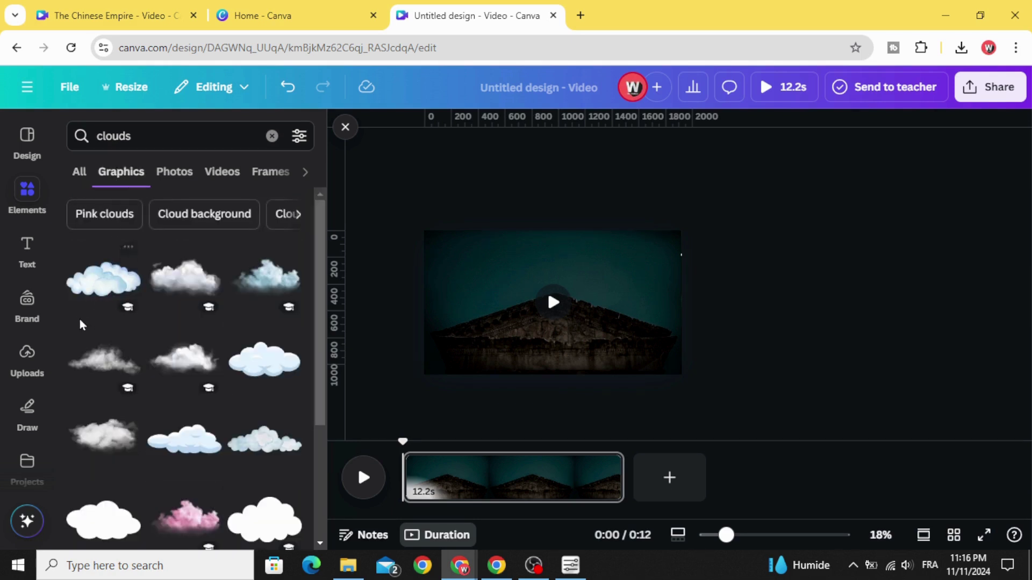
{"action": "left_click", "coordinate": [83, 360]}
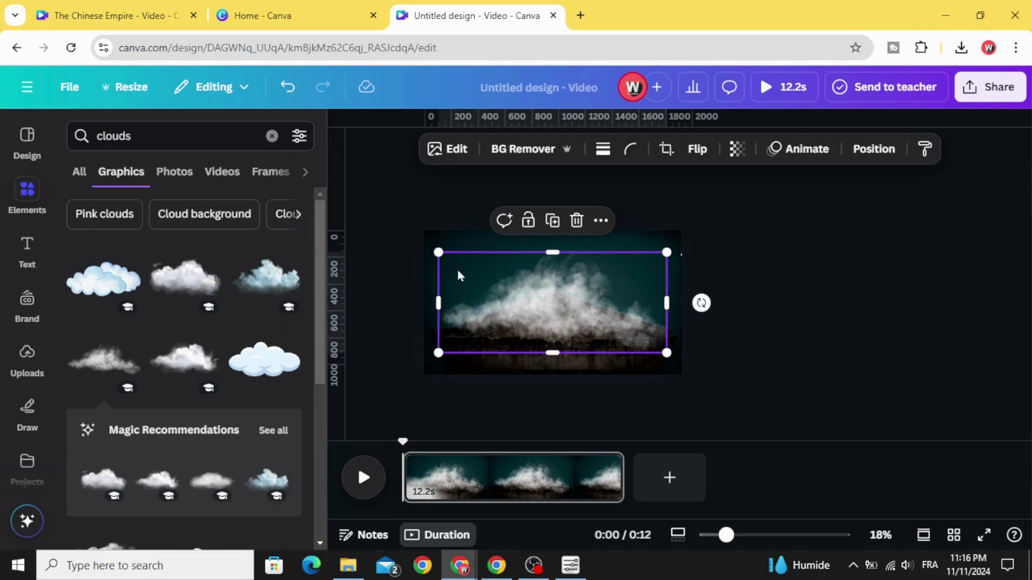
{"action": "left_click_drag", "start_coordinate": [436, 253], "coordinate": [537, 295]}
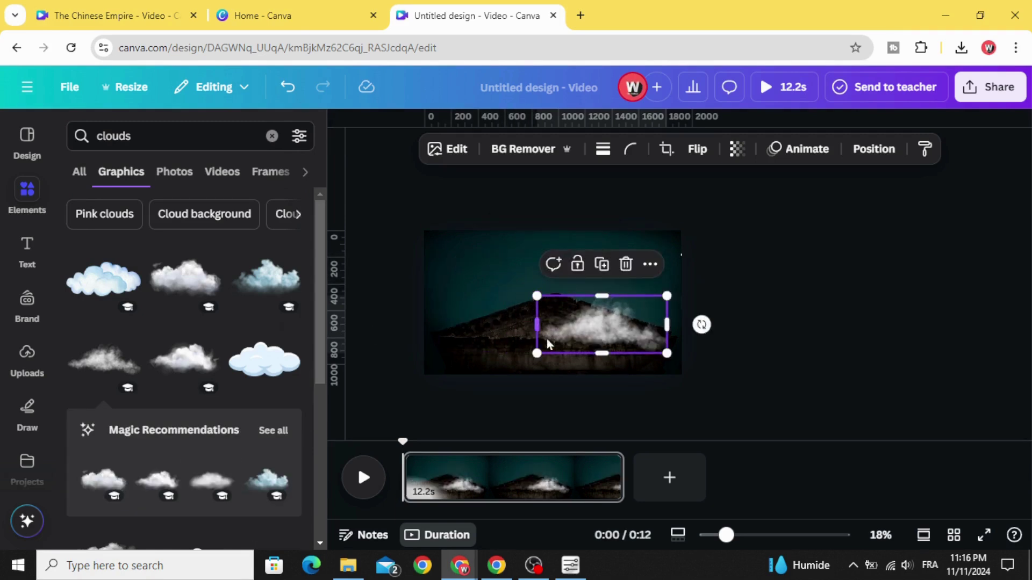
{"action": "mouse_move", "coordinate": [571, 340]}
{"action": "left_mouse_down"}
{"action": "mouse_move", "coordinate": [708, 270]}
{"action": "mouse_move", "coordinate": [700, 271]}
{"action": "left_mouse_up"}
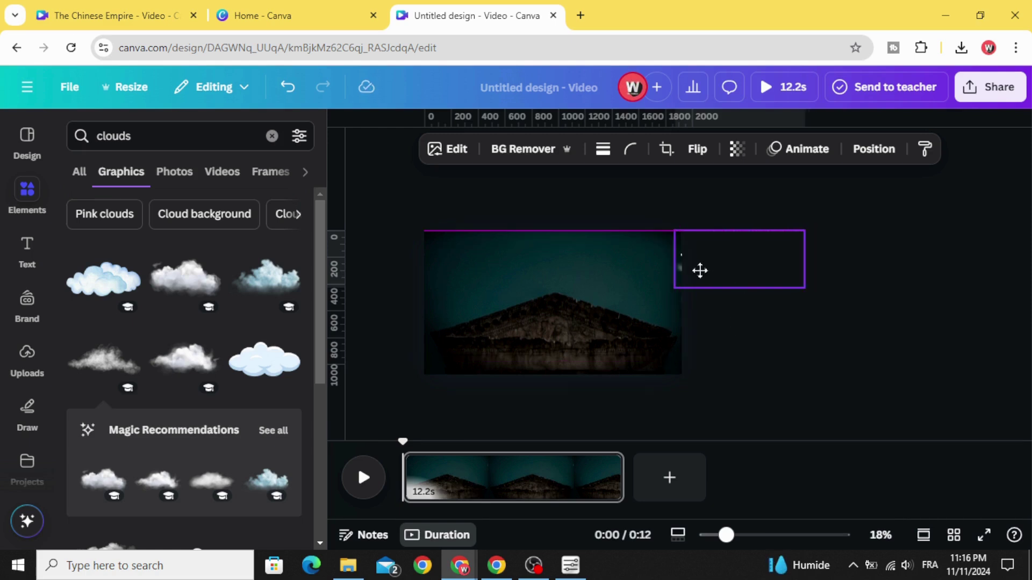
Add a second cloud at the page's lower-left edge, mostly off-frame.
{"action": "scroll", "coordinate": [546, 288], "scroll_direction": "up", "scroll_amount": 2}
{"action": "scroll", "coordinate": [546, 289], "scroll_direction": "up", "scroll_amount": 3}
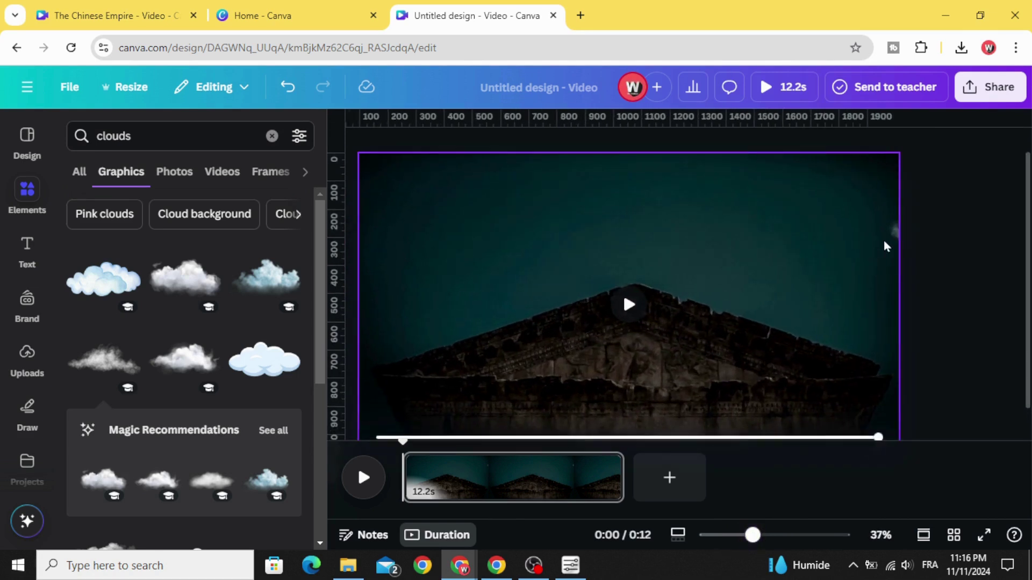
{"action": "left_click", "coordinate": [897, 245]}
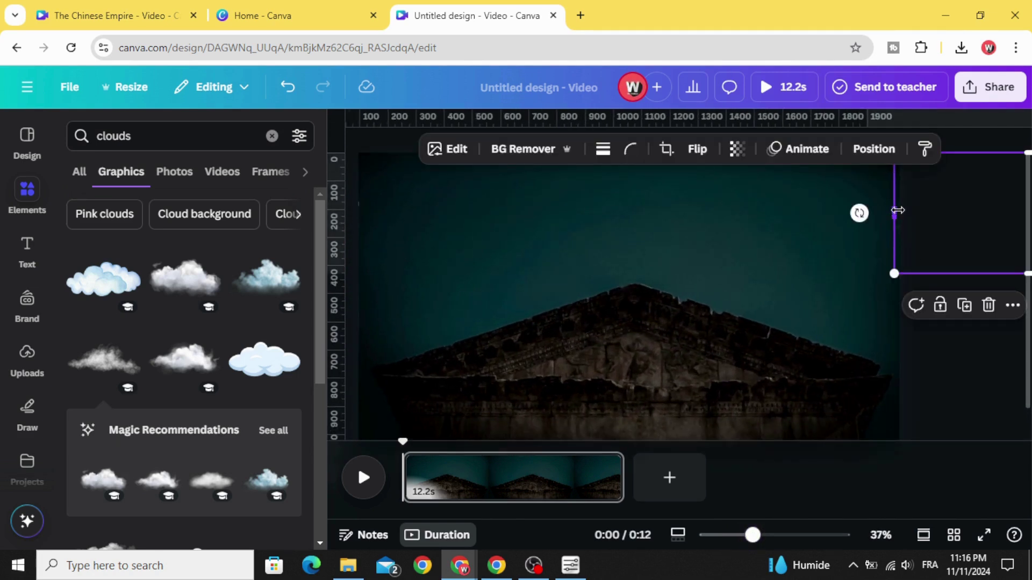
{"action": "left_click_drag", "start_coordinate": [752, 535], "coordinate": [730, 534]}
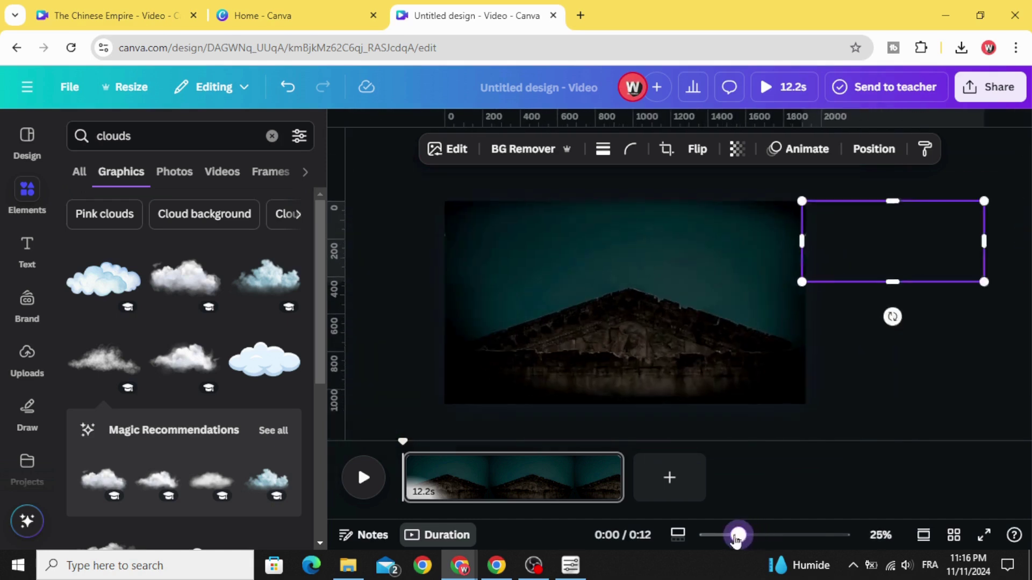
{"action": "left_click", "coordinate": [80, 365]}
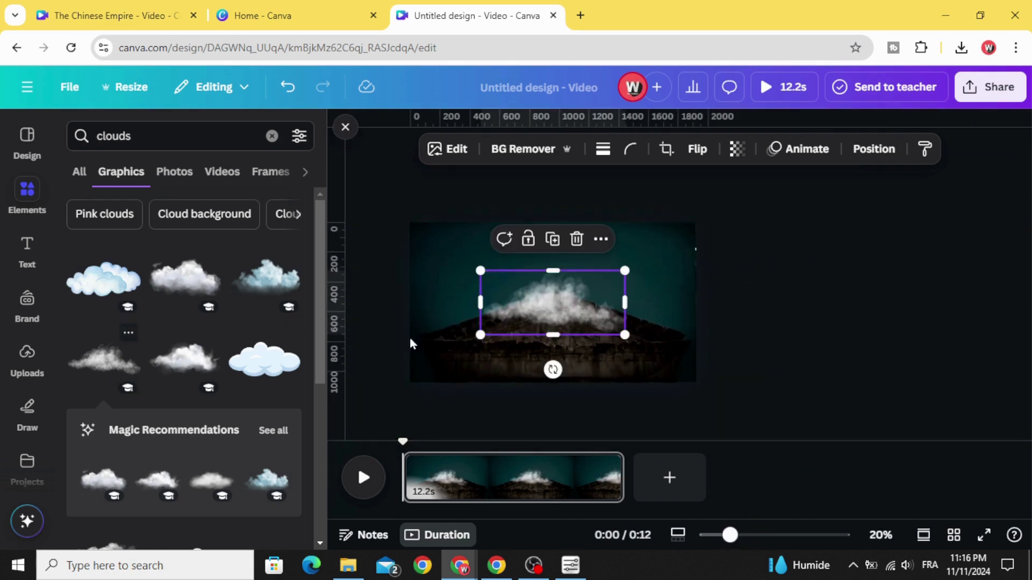
{"action": "left_click_drag", "start_coordinate": [548, 310], "coordinate": [391, 352]}
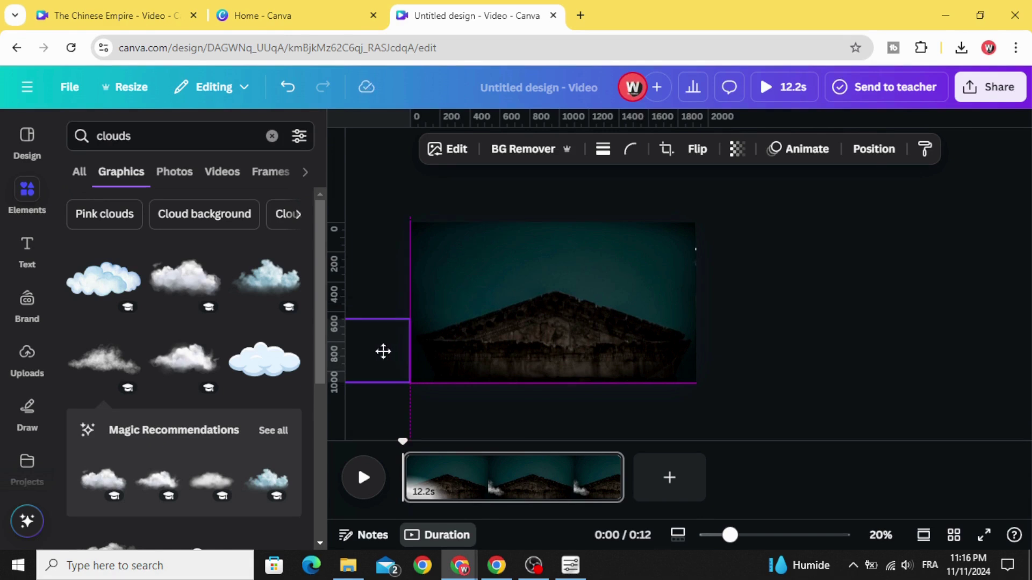
{"action": "left_click_drag", "start_coordinate": [386, 352], "coordinate": [386, 351]}
{"action": "left_click_drag", "start_coordinate": [728, 535], "coordinate": [734, 535]}
{"action": "key", "text": "Escape"}
Add the THE ROMAN EMPIRE heading and a square stretched into a tall box.
{"action": "left_click", "coordinate": [28, 257]}
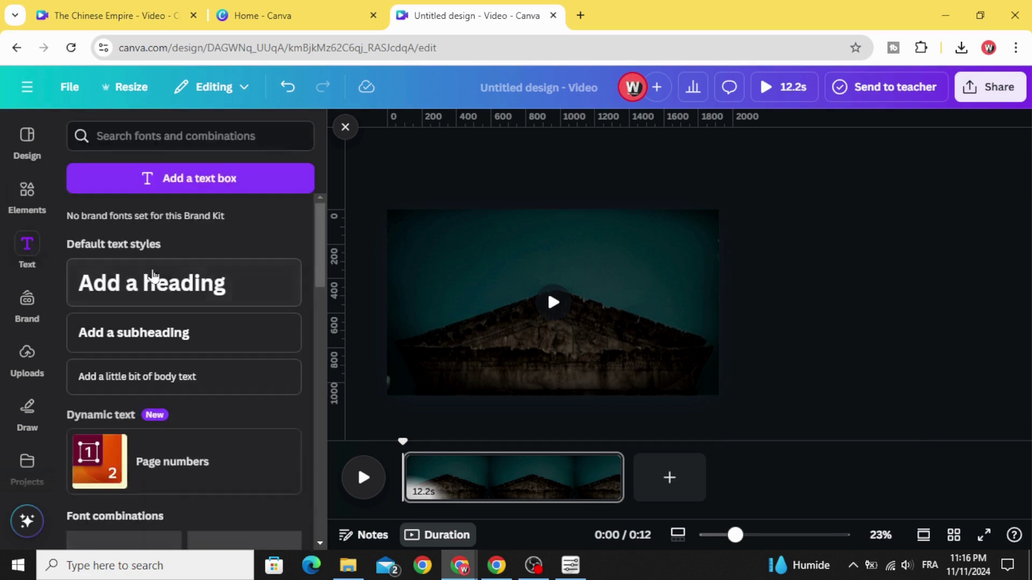
{"action": "left_click", "coordinate": [194, 301]}
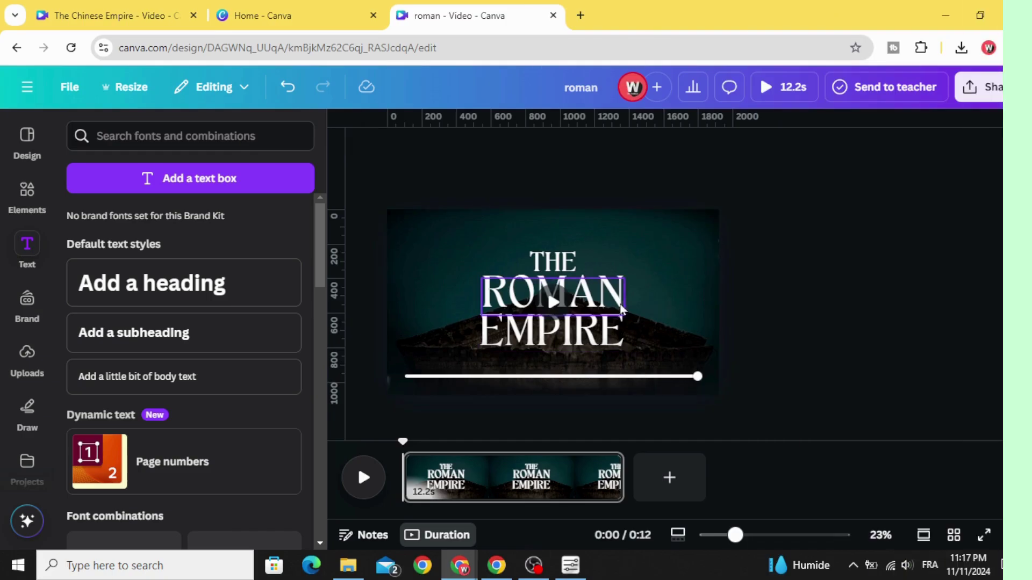
{"action": "left_click", "coordinate": [28, 193]}
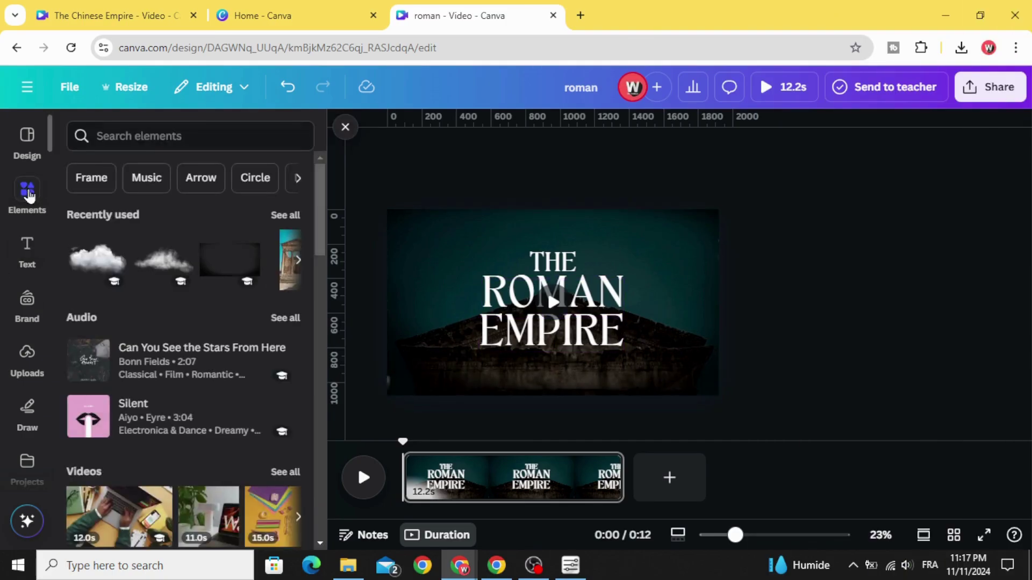
{"action": "scroll", "coordinate": [123, 258], "scroll_direction": "down", "scroll_amount": 3}
{"action": "scroll", "coordinate": [124, 282], "scroll_direction": "down", "scroll_amount": 5}
{"action": "scroll", "coordinate": [121, 285], "scroll_direction": "down", "scroll_amount": 2}
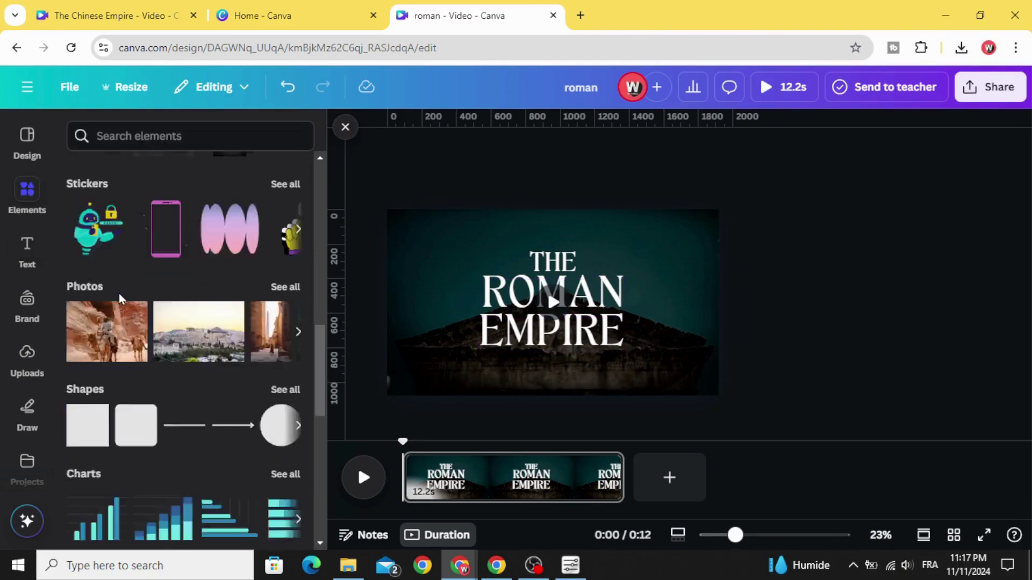
{"action": "scroll", "coordinate": [116, 282], "scroll_direction": "down", "scroll_amount": 2}
{"action": "left_click", "coordinate": [80, 307]}
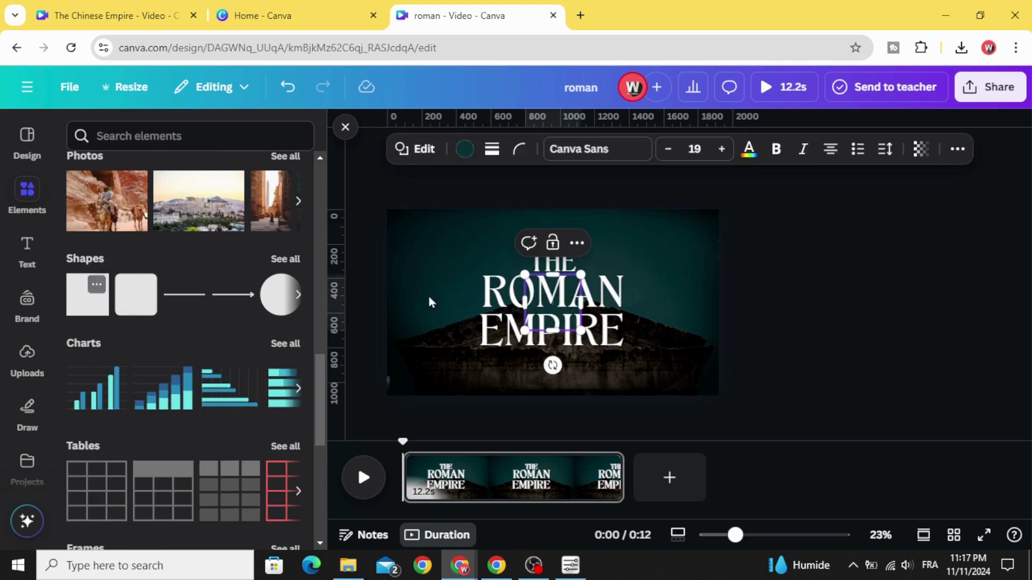
{"action": "left_click_drag", "start_coordinate": [533, 276], "coordinate": [534, 228]}
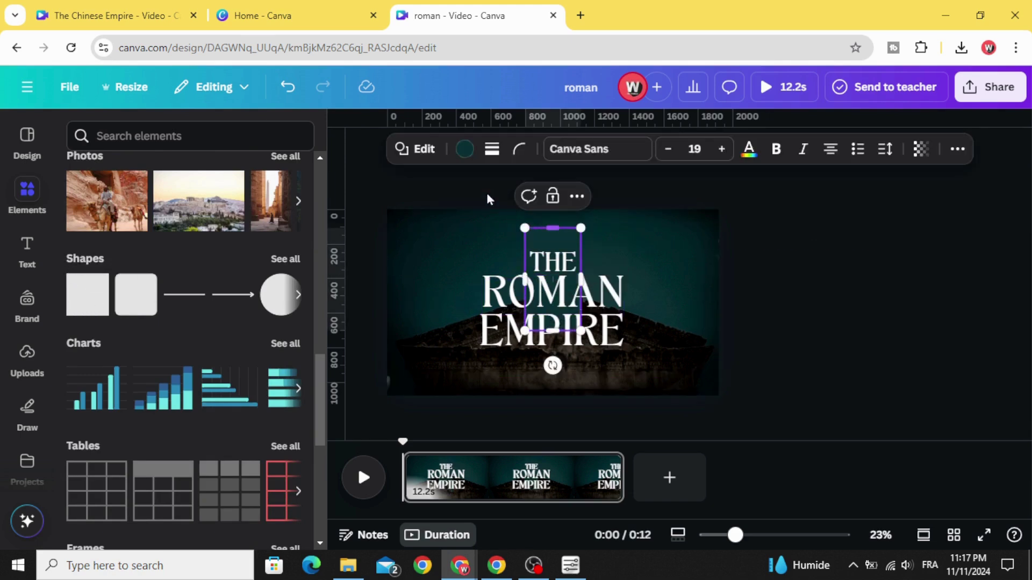
{"action": "left_click_drag", "start_coordinate": [553, 331], "coordinate": [554, 372]}
{"action": "left_click_drag", "start_coordinate": [555, 226], "coordinate": [560, 220]}
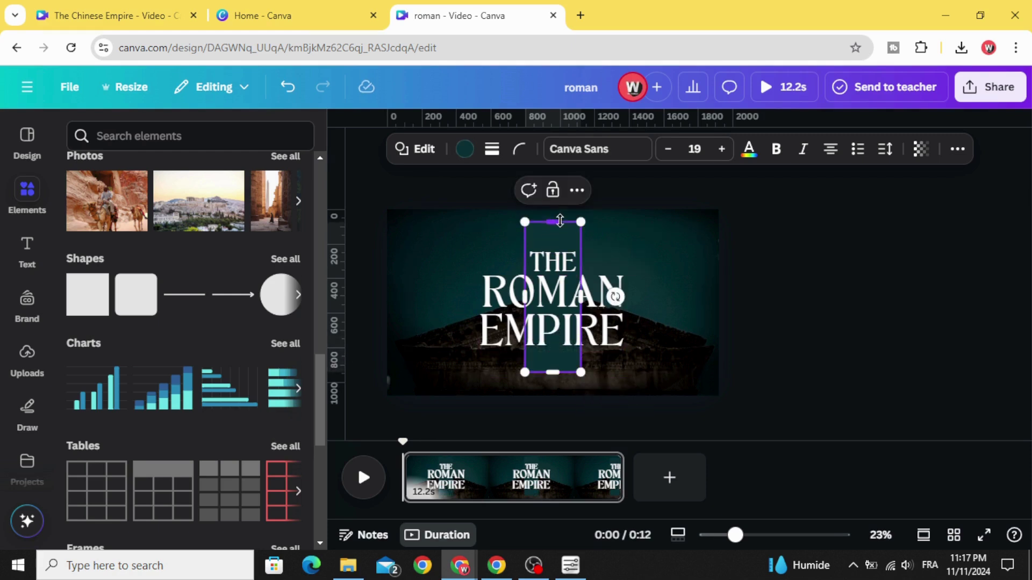
Set the box's transparency to 0, group it with the title, and drag the group below the page.
{"action": "left_click", "coordinate": [929, 153]}
{"action": "left_click_drag", "start_coordinate": [946, 211], "coordinate": [811, 239]}
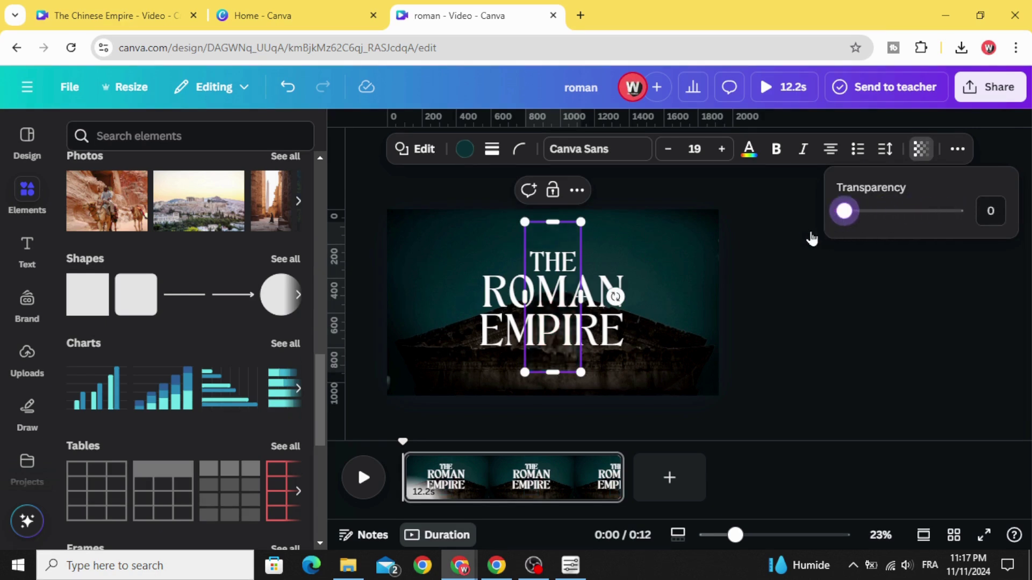
{"action": "left_click", "coordinate": [763, 257]}
{"action": "mouse_move", "coordinate": [552, 302]}
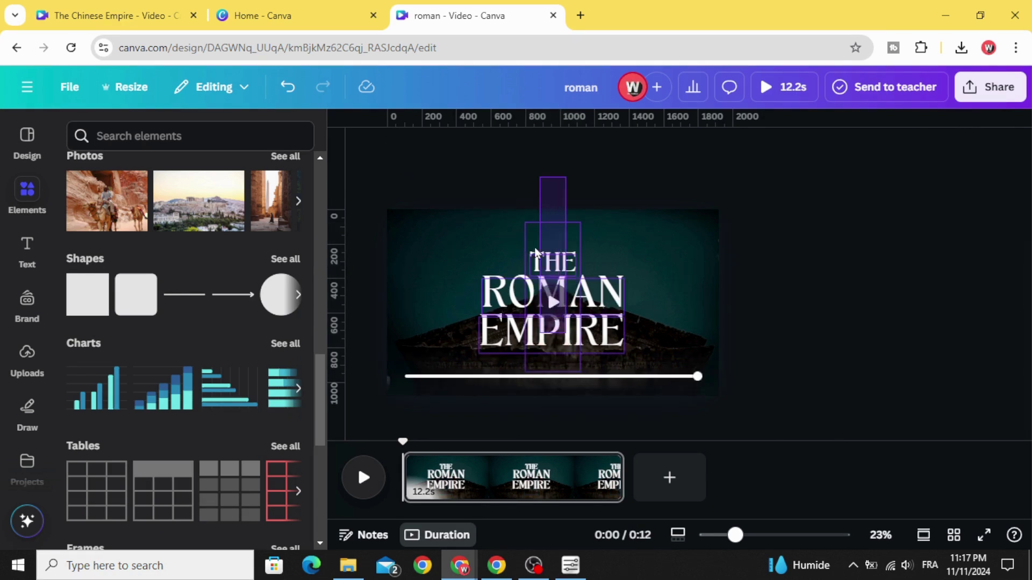
{"action": "left_click", "coordinate": [551, 249]}
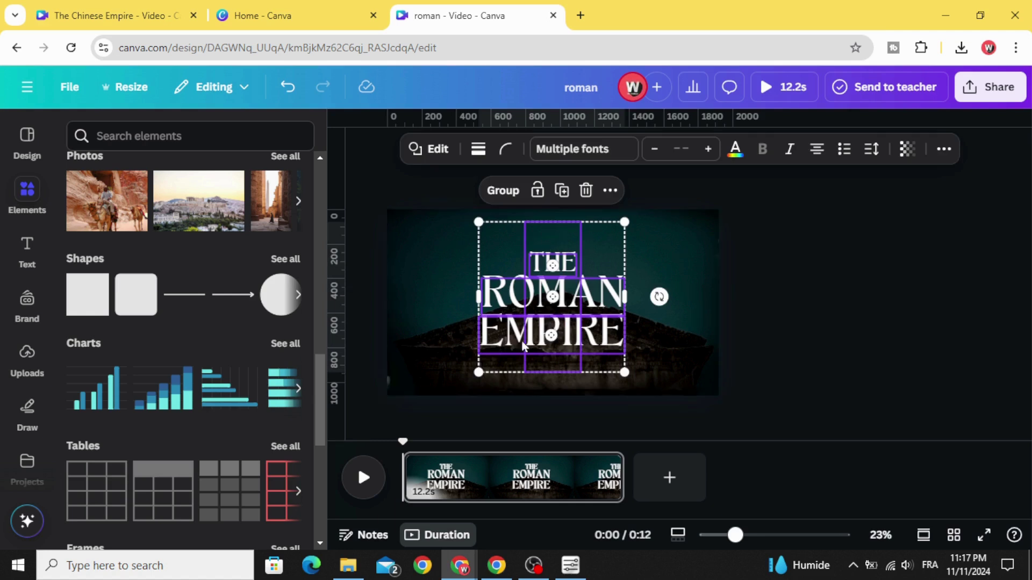
{"action": "left_click", "coordinate": [500, 194]}
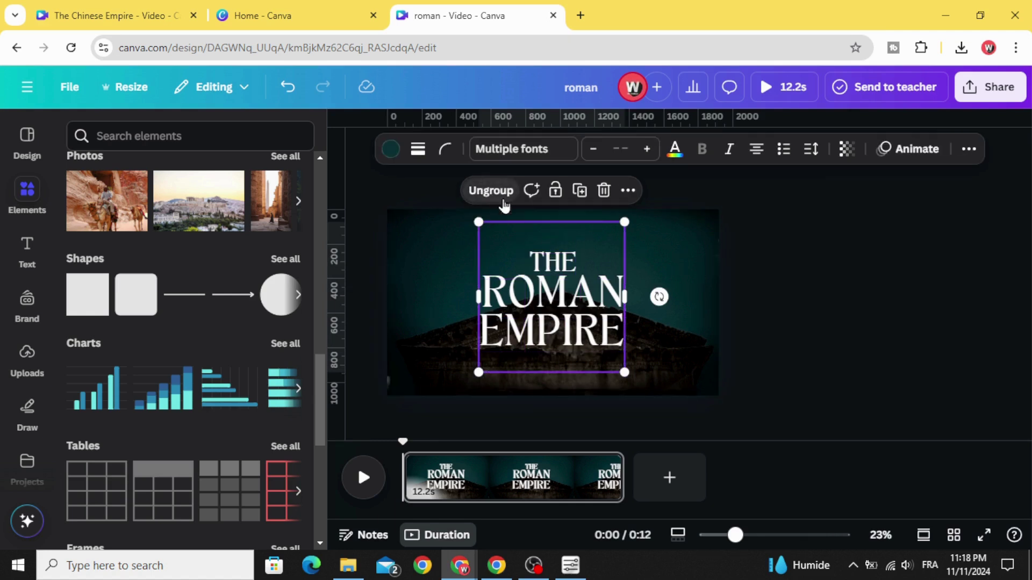
{"action": "left_click_drag", "start_coordinate": [547, 235], "coordinate": [549, 379]}
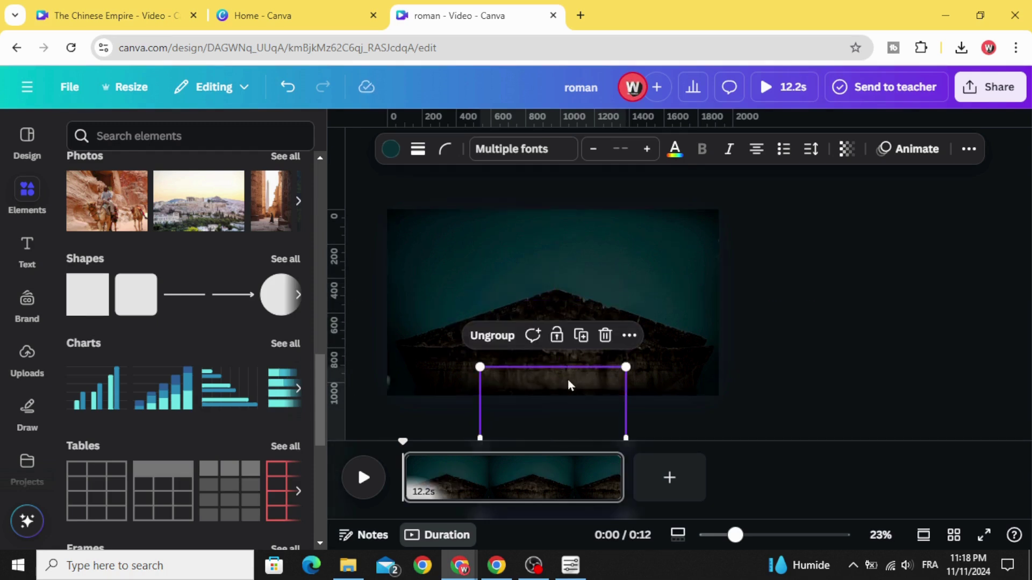
Add the Roman Empire paragraph and a square stretched tall over the text.
{"action": "left_click", "coordinate": [457, 354]}
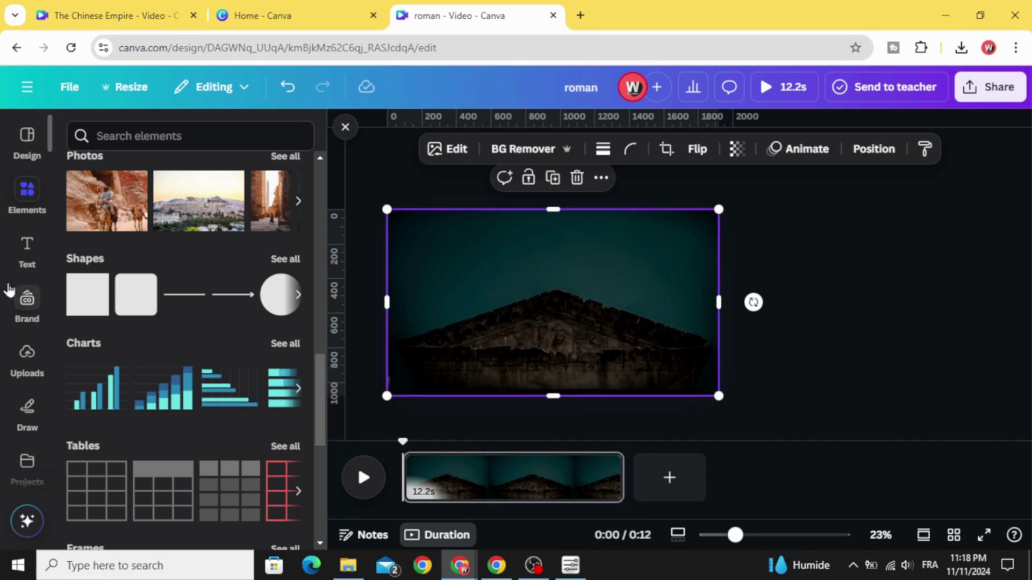
{"action": "left_click", "coordinate": [27, 250]}
{"action": "left_click", "coordinate": [149, 294]}
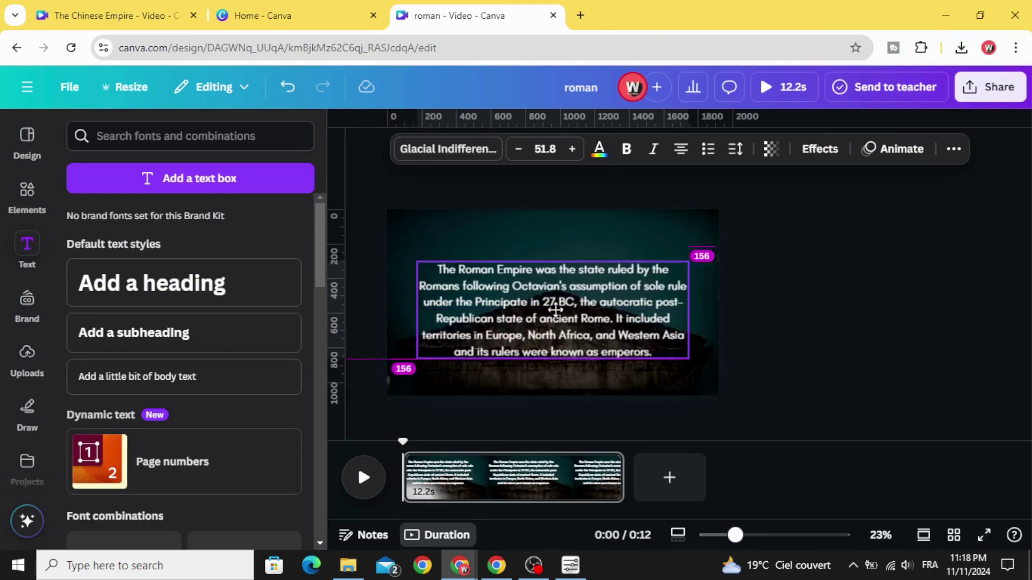
{"action": "left_click_drag", "start_coordinate": [554, 309], "coordinate": [555, 302]}
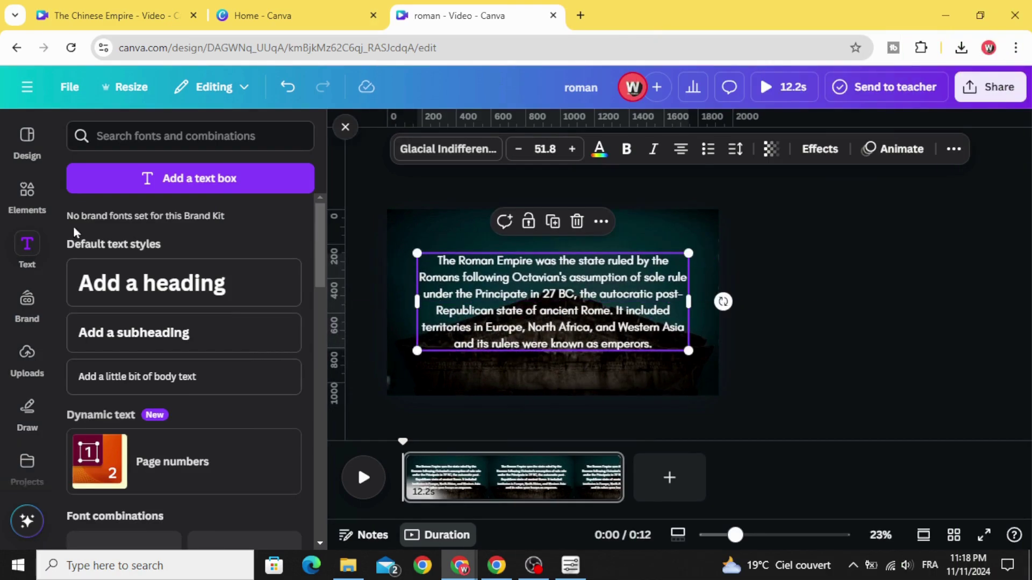
{"action": "left_click", "coordinate": [16, 193]}
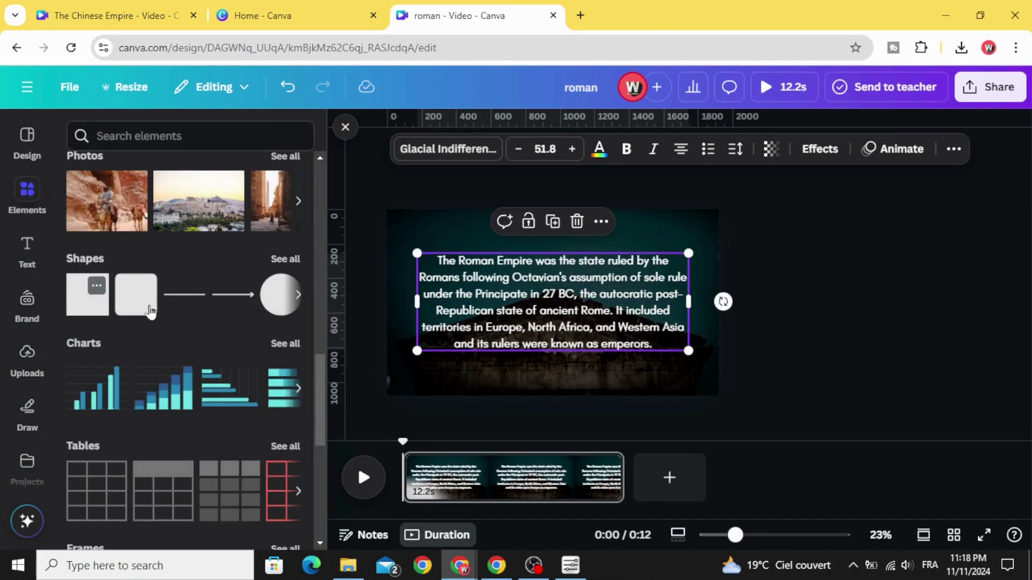
{"action": "left_click", "coordinate": [150, 311]}
{"action": "left_click_drag", "start_coordinate": [552, 273], "coordinate": [553, 228]}
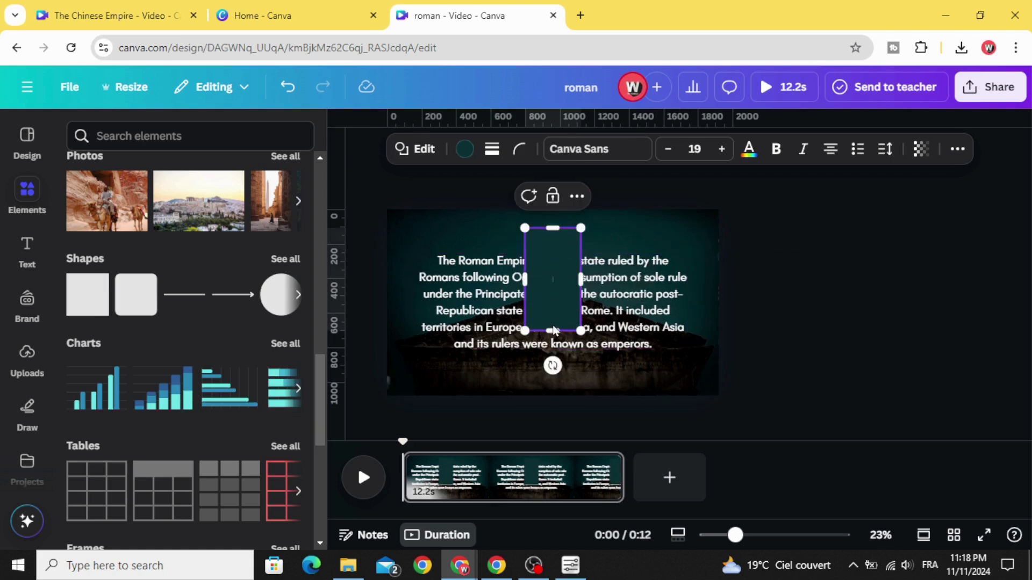
{"action": "left_click_drag", "start_coordinate": [554, 331], "coordinate": [553, 384]}
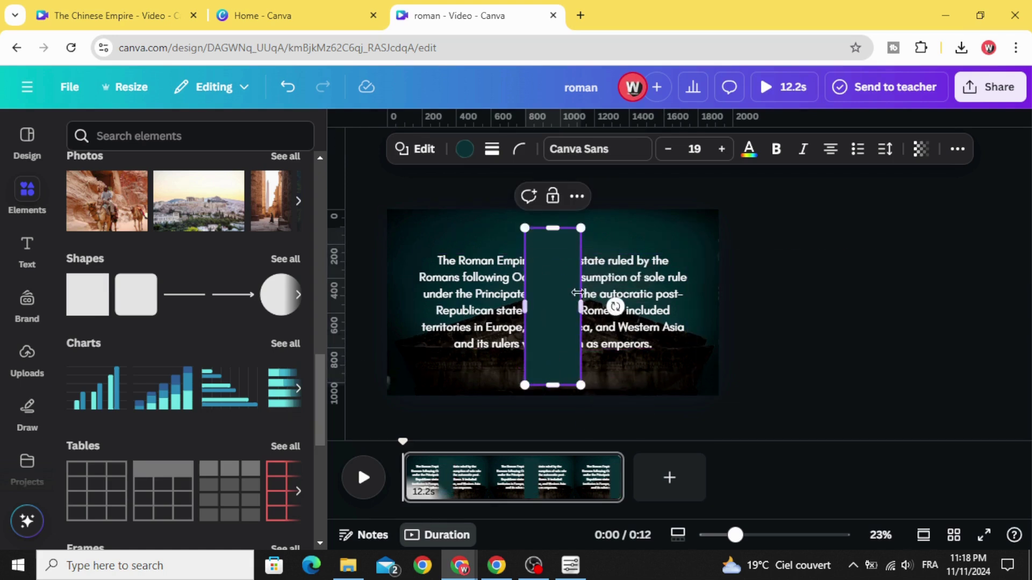
Make the rectangle fully transparent, group it with the paragraph, and drag it below the page.
{"action": "left_click", "coordinate": [465, 151]}
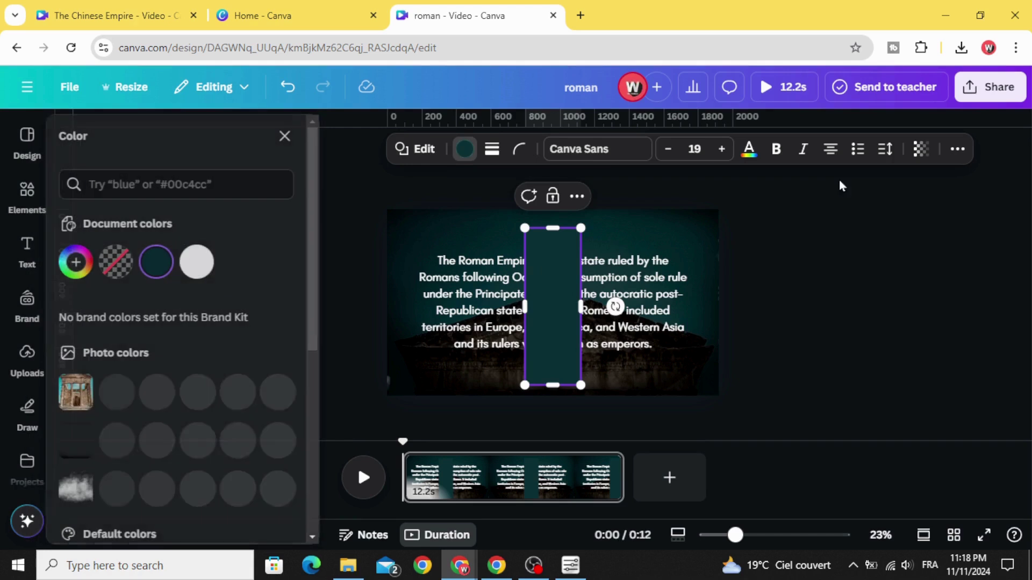
{"action": "left_click", "coordinate": [921, 149]}
{"action": "left_click_drag", "start_coordinate": [955, 212], "coordinate": [844, 211]}
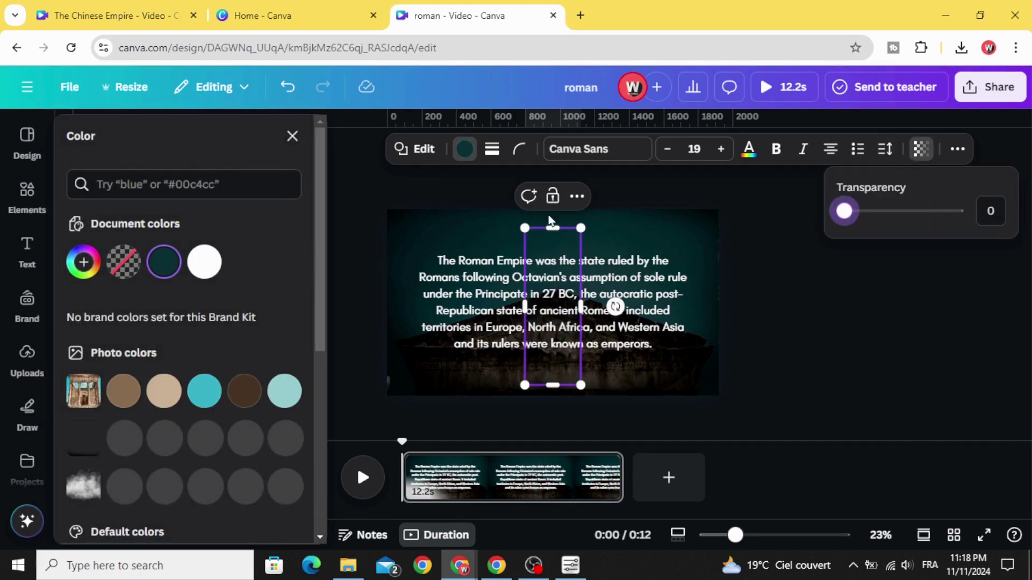
{"action": "left_click", "coordinate": [768, 337]}
{"action": "left_click", "coordinate": [481, 196]}
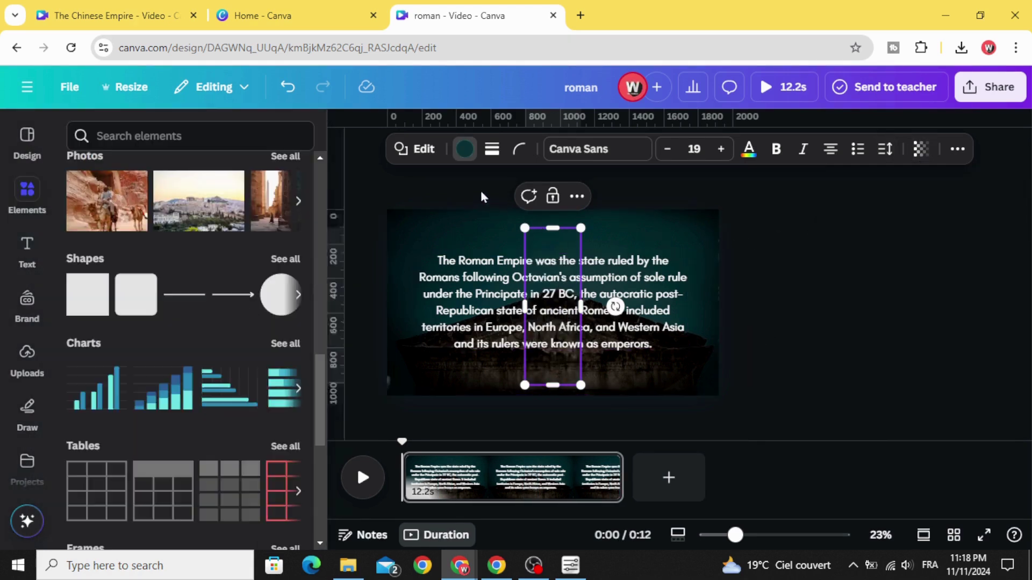
{"action": "left_click", "coordinate": [569, 293]}
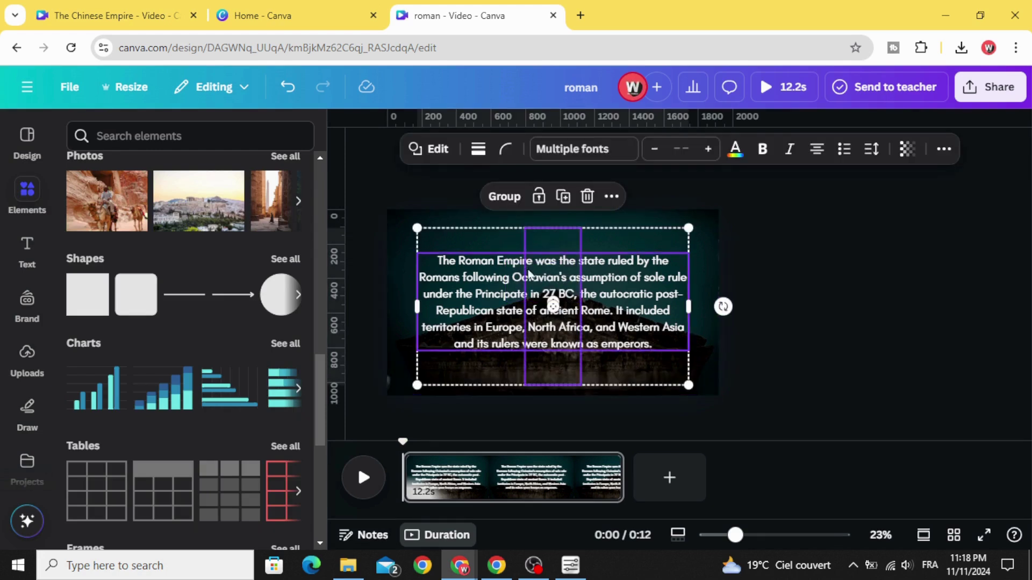
{"action": "left_click", "coordinate": [509, 199]}
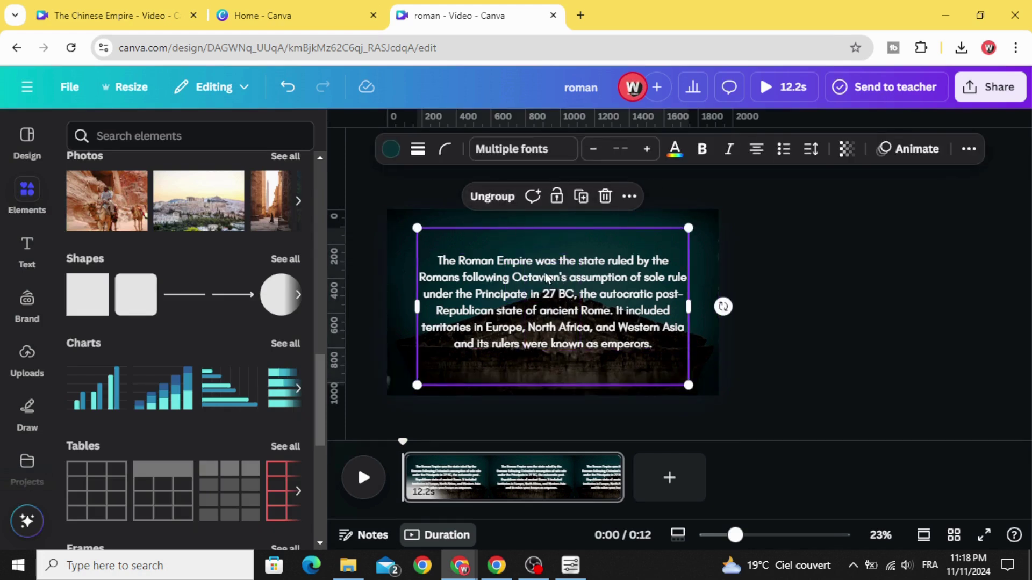
{"action": "left_click_drag", "start_coordinate": [546, 278], "coordinate": [546, 414]}
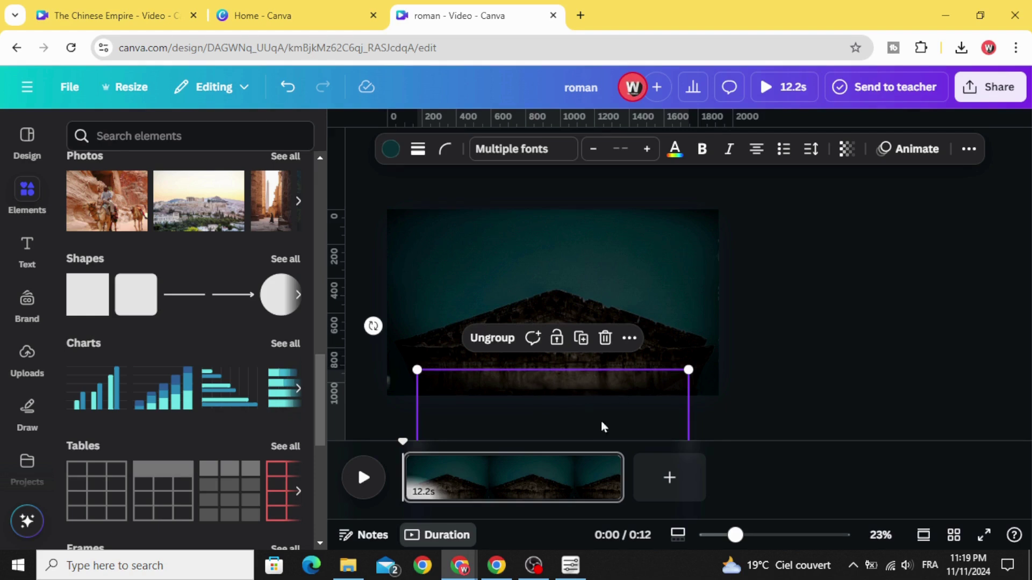
Trim the first page to 3.1 seconds and duplicate it.
{"action": "left_click_drag", "start_coordinate": [620, 477], "coordinate": [455, 486]}
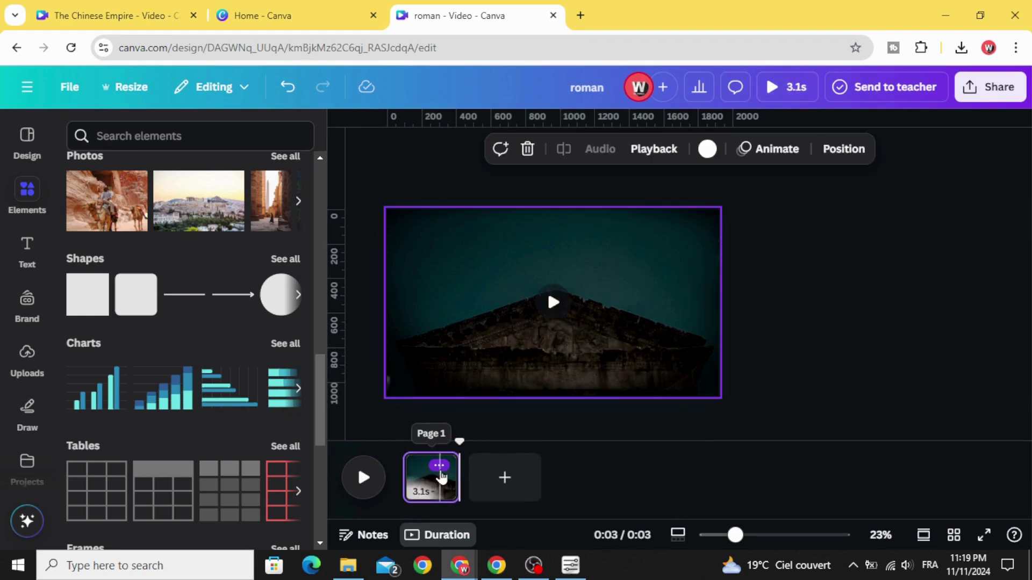
{"action": "left_click", "coordinate": [440, 467]}
{"action": "left_click", "coordinate": [507, 185]}
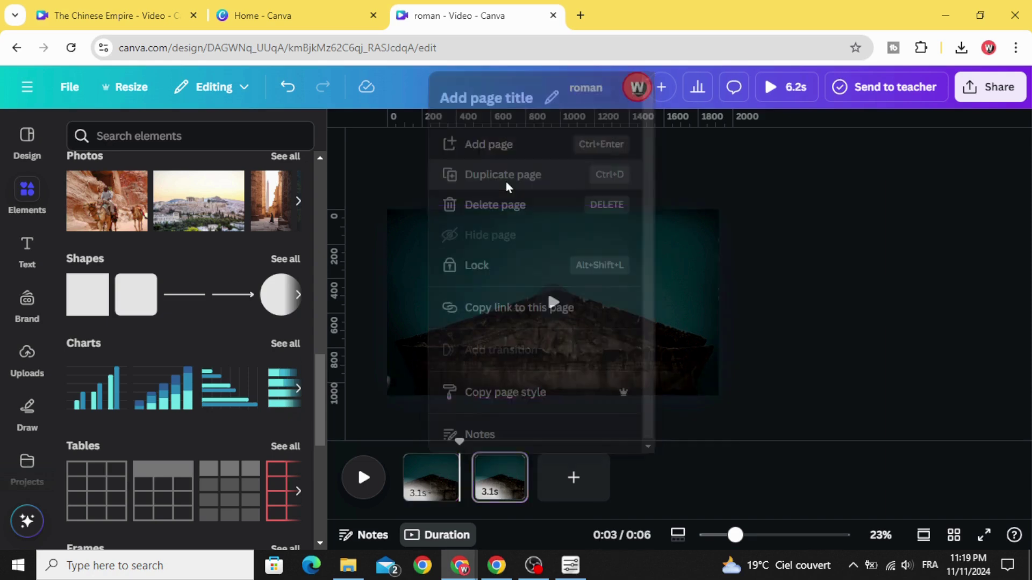
Using the Layers list, bring one cloud into the lower left and another onto the upper right.
{"action": "left_click", "coordinate": [677, 268]}
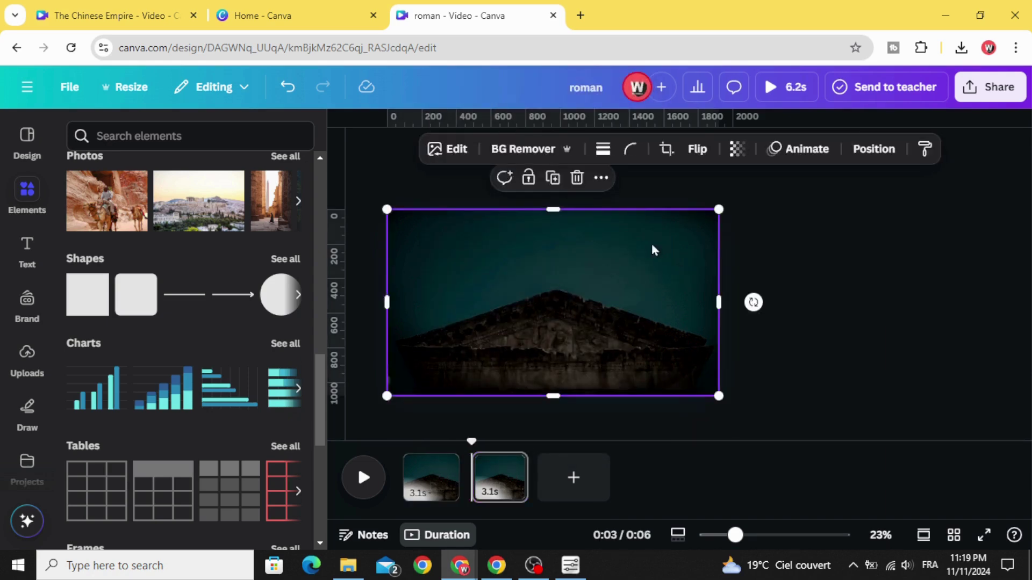
{"action": "right_click", "coordinate": [642, 248]}
{"action": "left_click", "coordinate": [502, 476]}
{"action": "right_click", "coordinate": [649, 259]}
{"action": "mouse_move", "coordinate": [758, 257]}
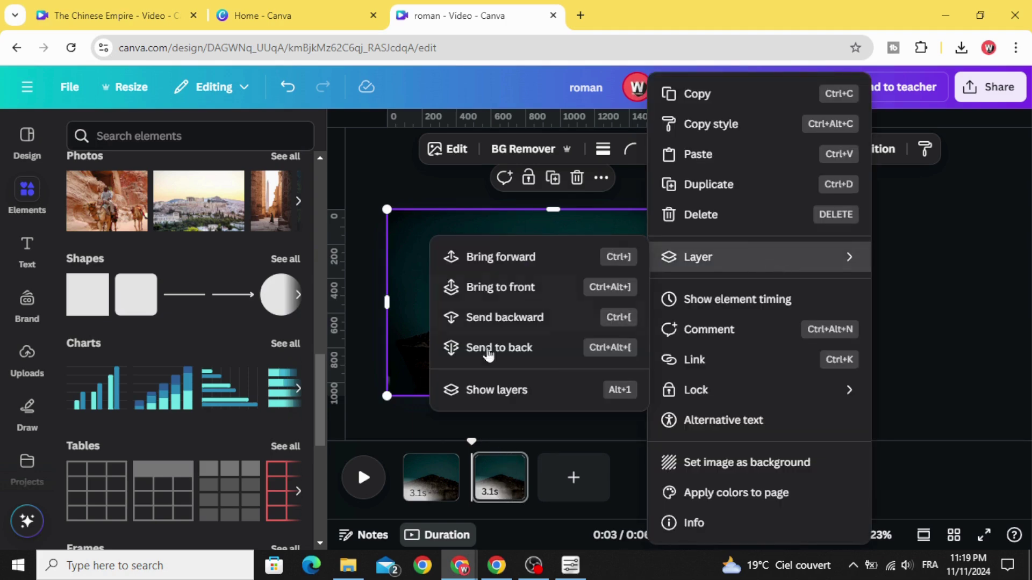
{"action": "left_click", "coordinate": [492, 389]}
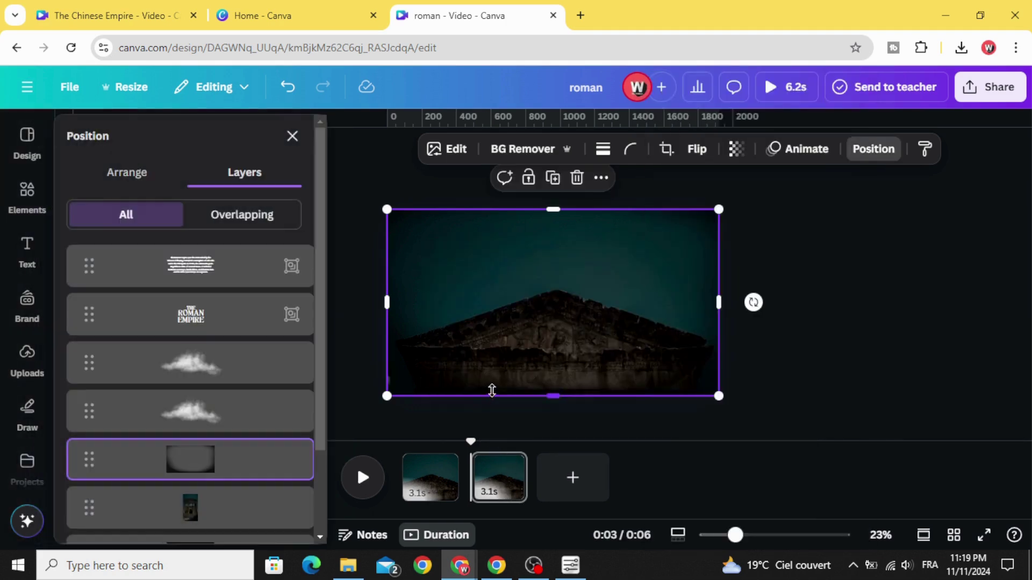
{"action": "left_click", "coordinate": [242, 364]}
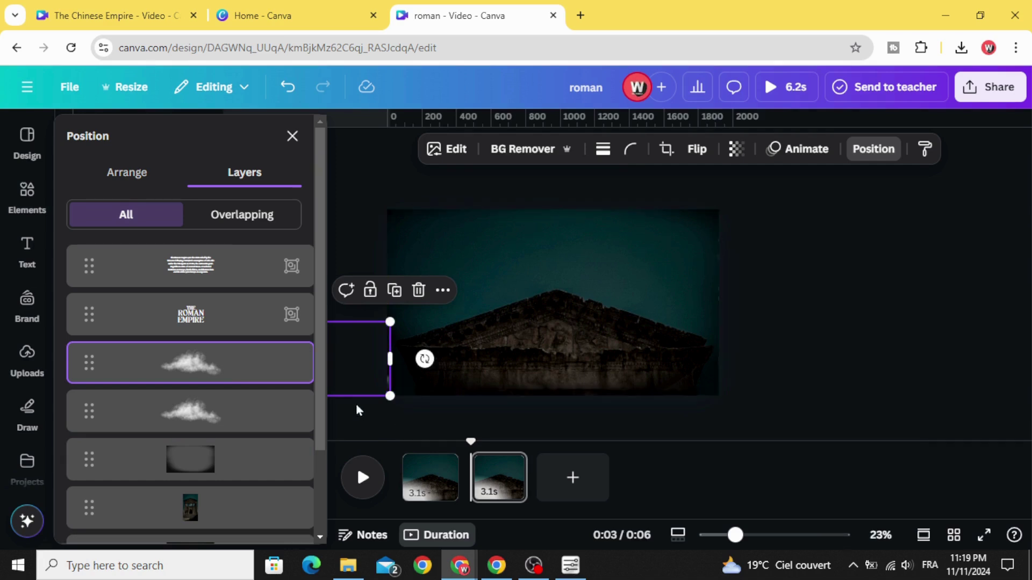
{"action": "left_click_drag", "start_coordinate": [339, 381], "coordinate": [471, 374]}
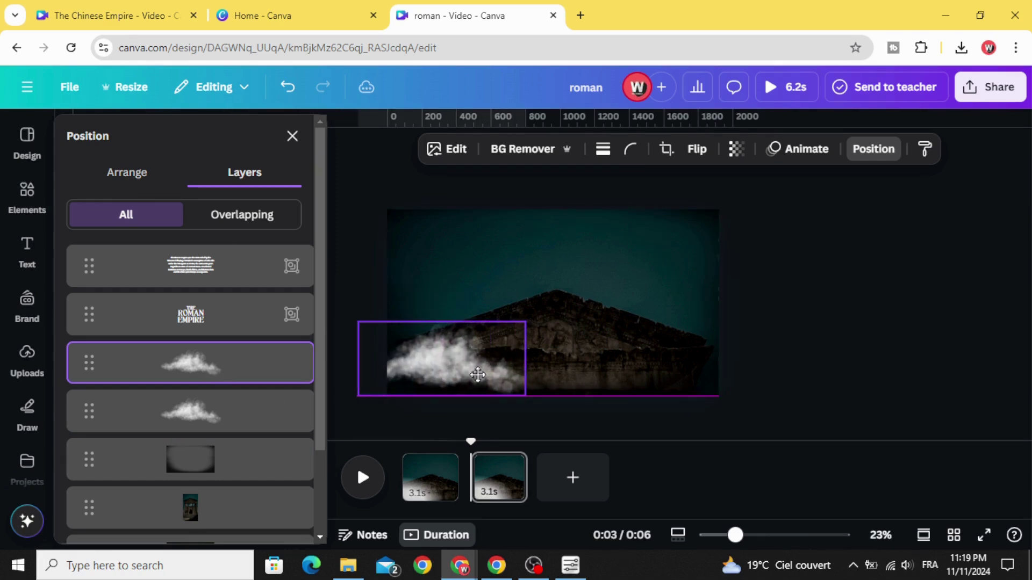
{"action": "left_click_drag", "start_coordinate": [471, 375], "coordinate": [476, 375]}
{"action": "left_click", "coordinate": [255, 415]}
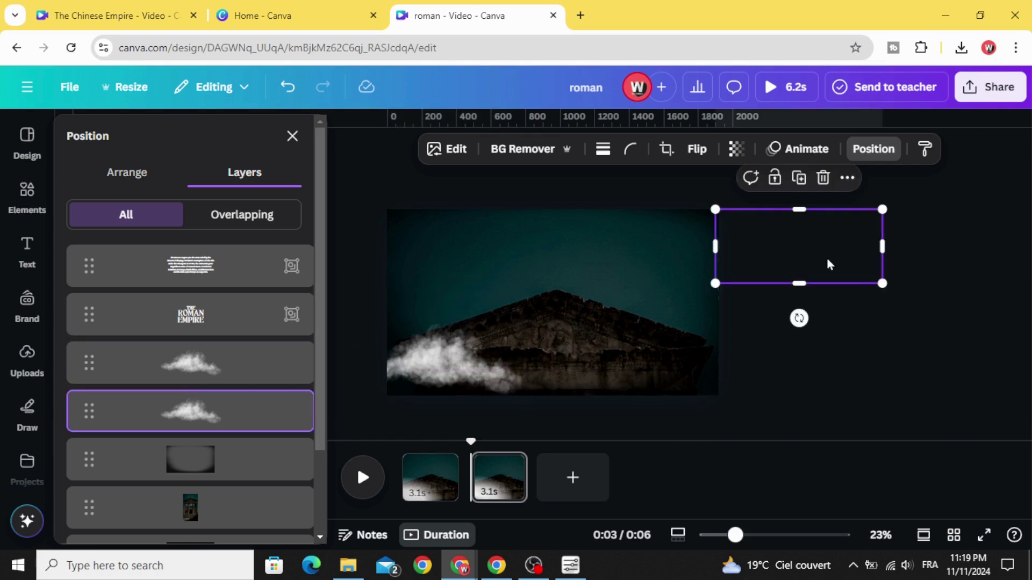
{"action": "left_click_drag", "start_coordinate": [829, 264], "coordinate": [721, 258]}
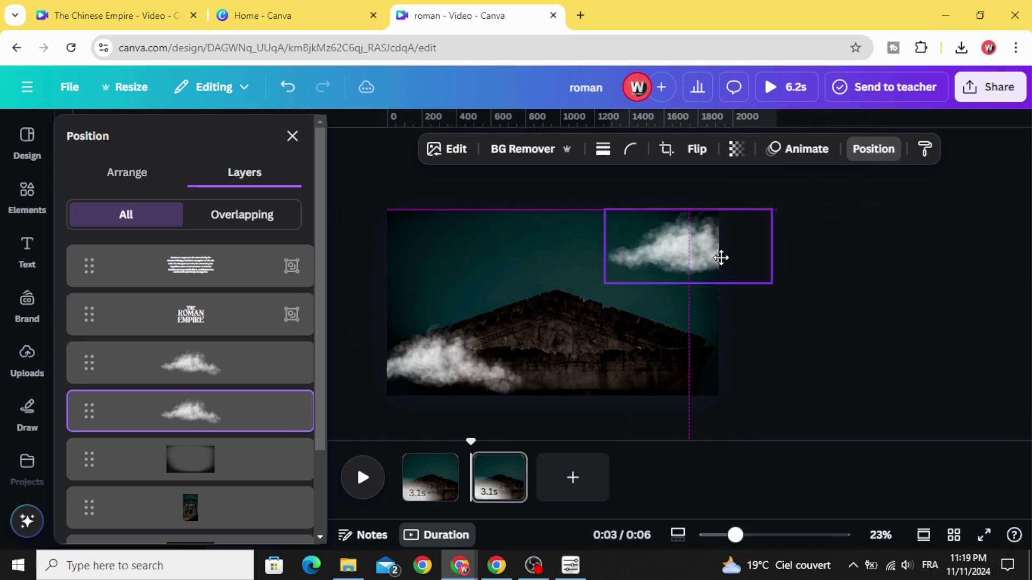
Center THE ROMAN EMPIRE title, raise the temple image, and lengthen page 2 to 5 seconds.
{"action": "left_click", "coordinate": [211, 317]}
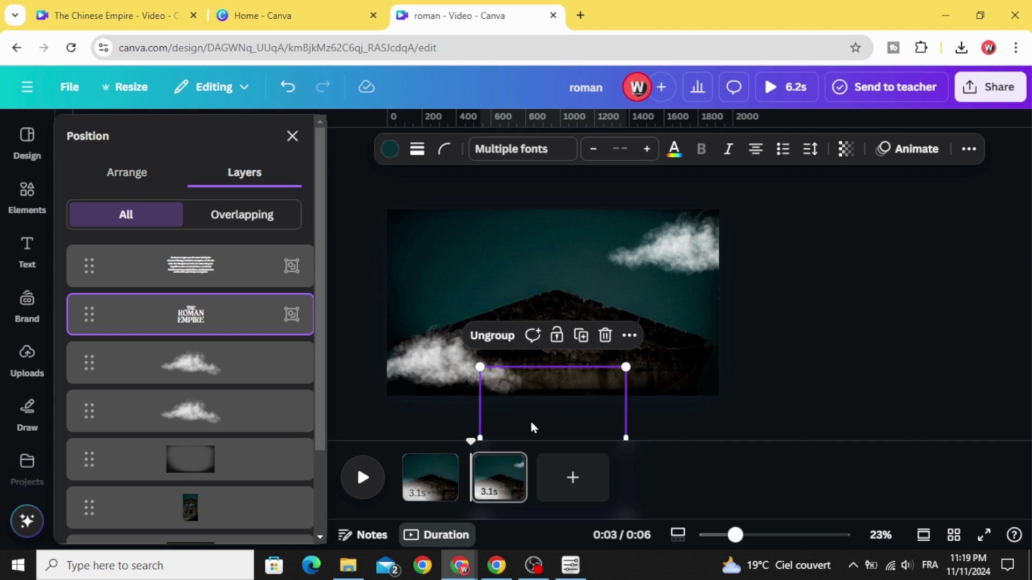
{"action": "left_click_drag", "start_coordinate": [532, 428], "coordinate": [534, 282]}
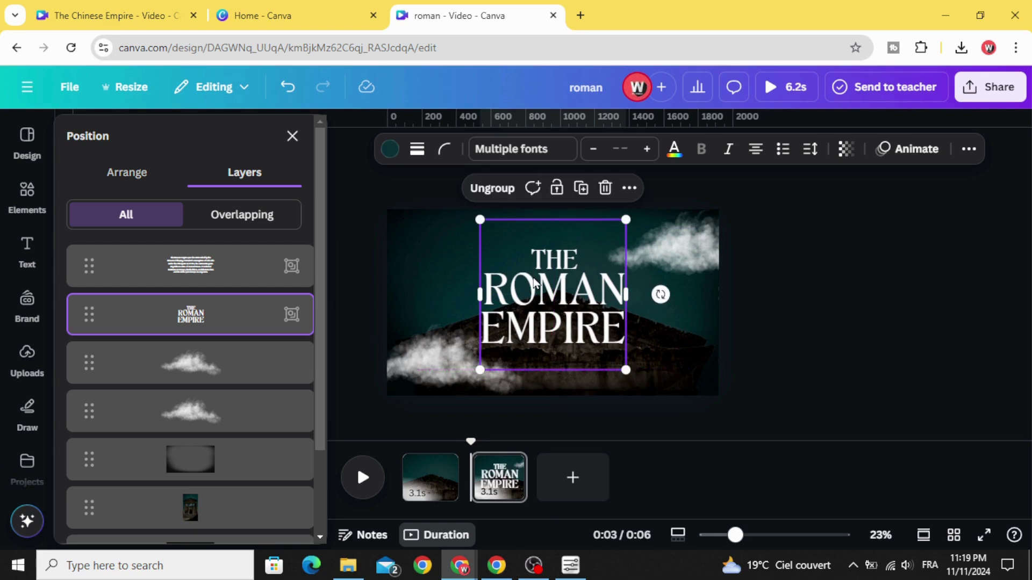
{"action": "left_click", "coordinate": [238, 504]}
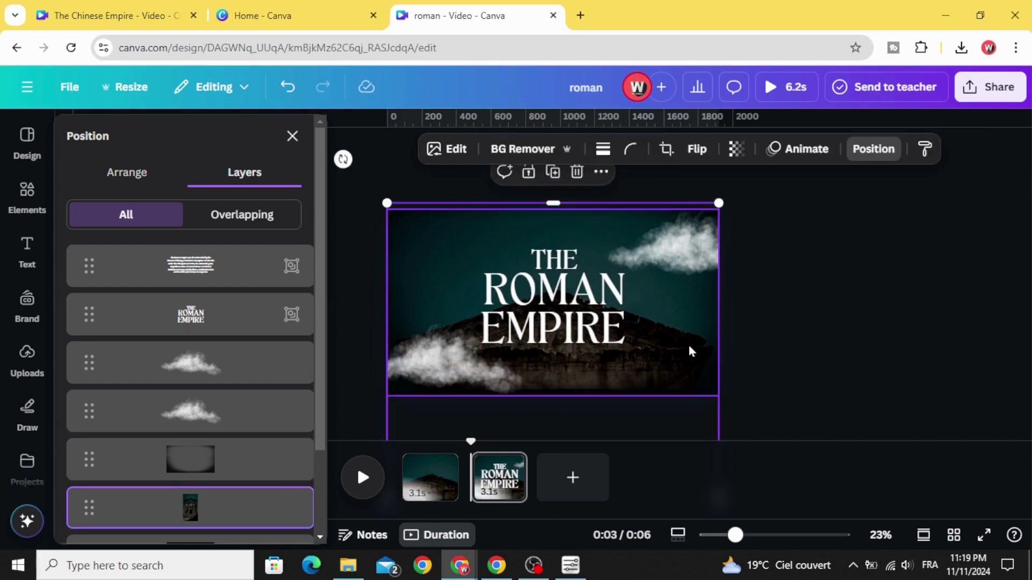
{"action": "left_click_drag", "start_coordinate": [689, 344], "coordinate": [688, 265]}
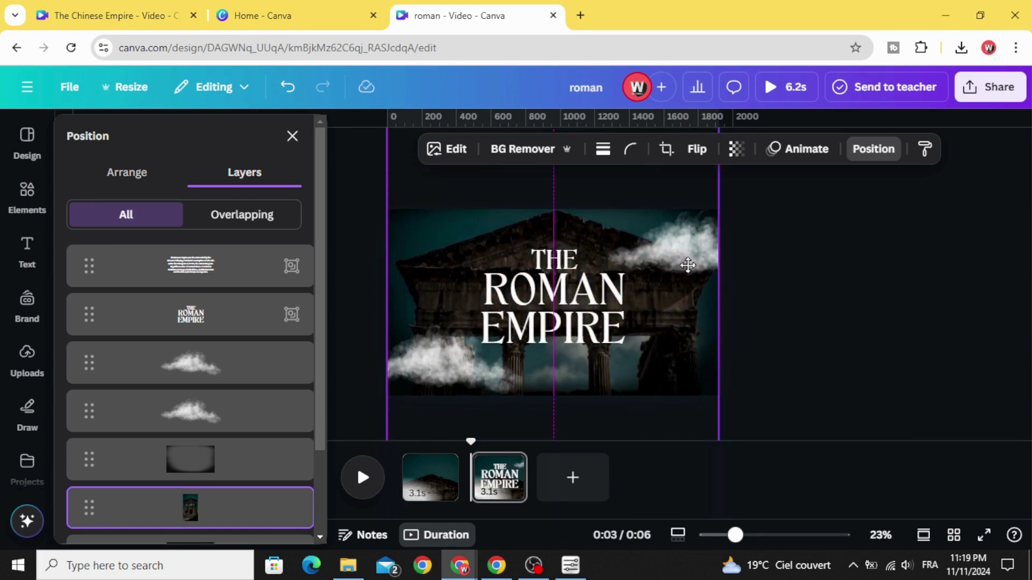
{"action": "left_click_drag", "start_coordinate": [539, 499], "coordinate": [561, 494]}
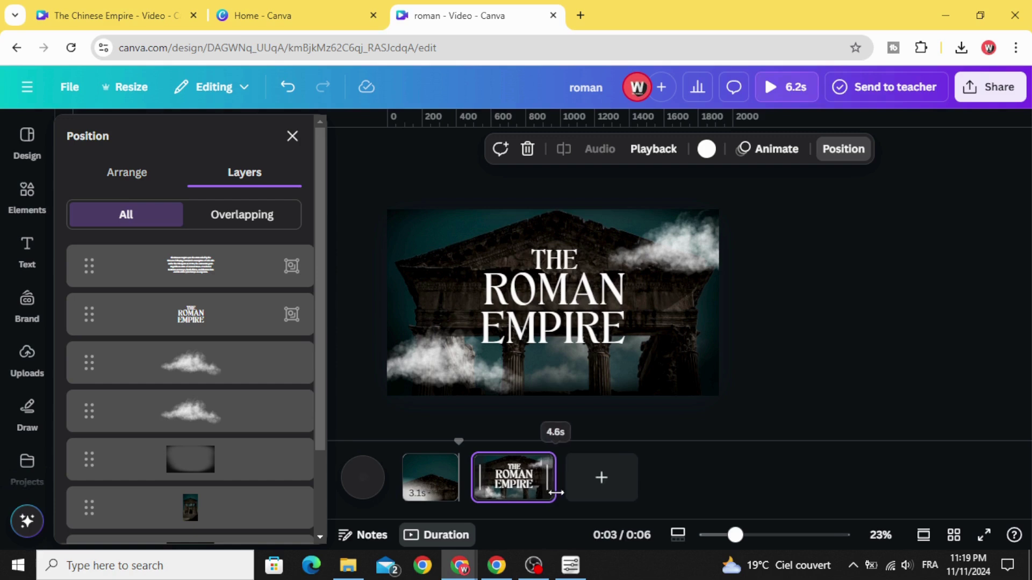
Duplicate the second page and move both clouds off the top of the new page.
{"action": "left_click", "coordinate": [543, 466]}
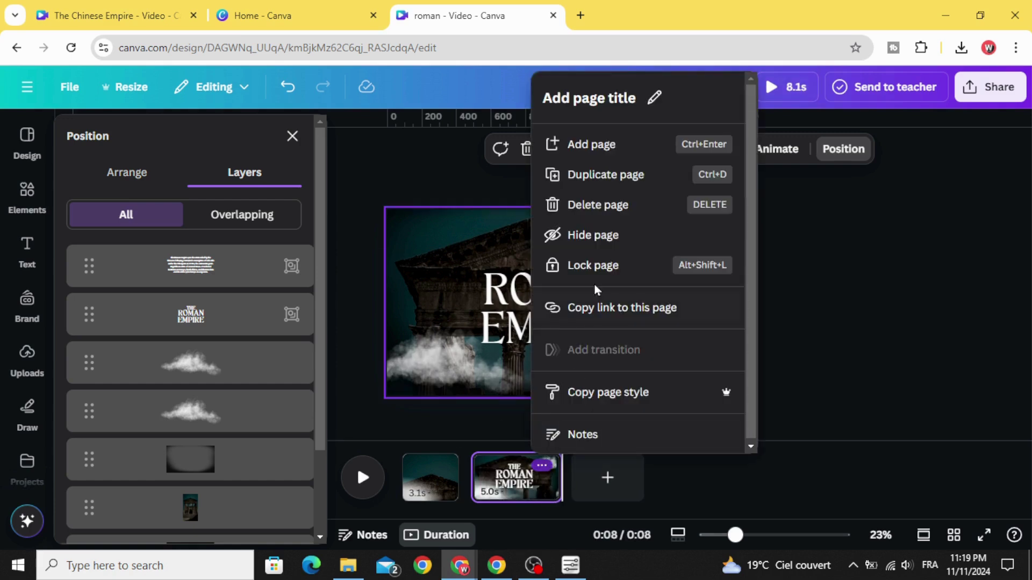
{"action": "left_click", "coordinate": [615, 177]}
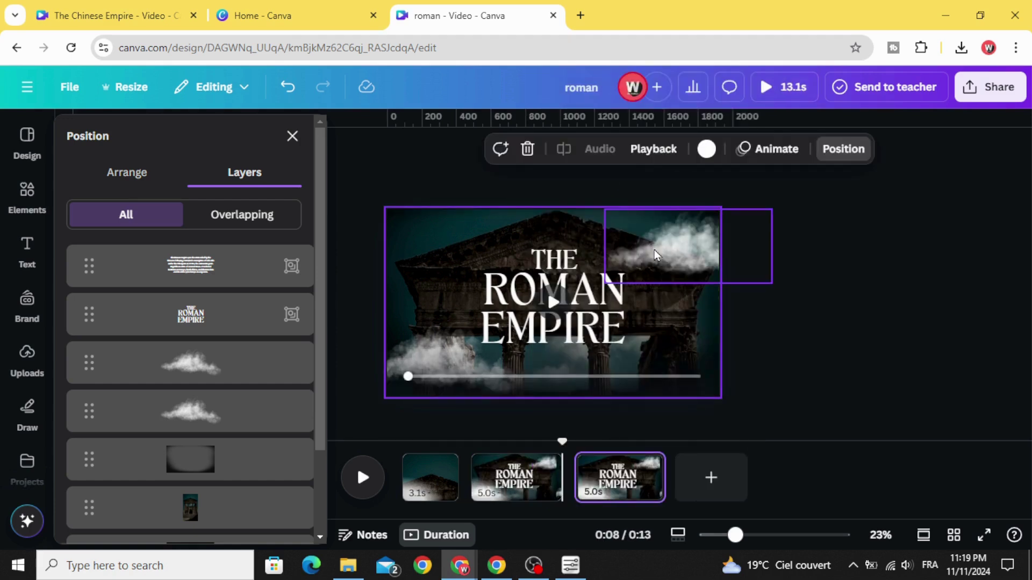
{"action": "left_click", "coordinate": [670, 260]}
{"action": "left_click_drag", "start_coordinate": [670, 260], "coordinate": [666, 196]}
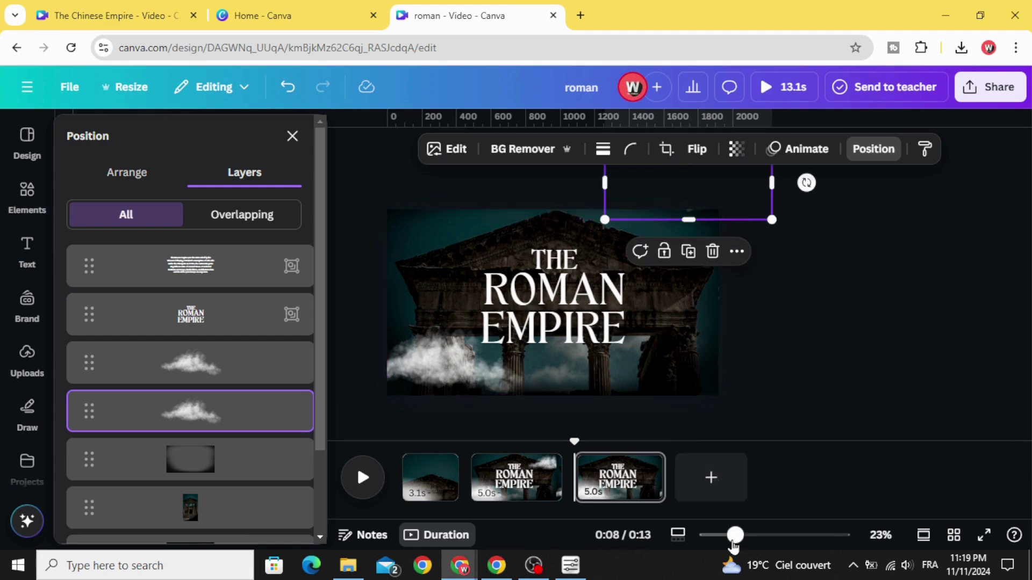
{"action": "left_click", "coordinate": [402, 356]}
{"action": "left_click_drag", "start_coordinate": [401, 355], "coordinate": [403, 176]}
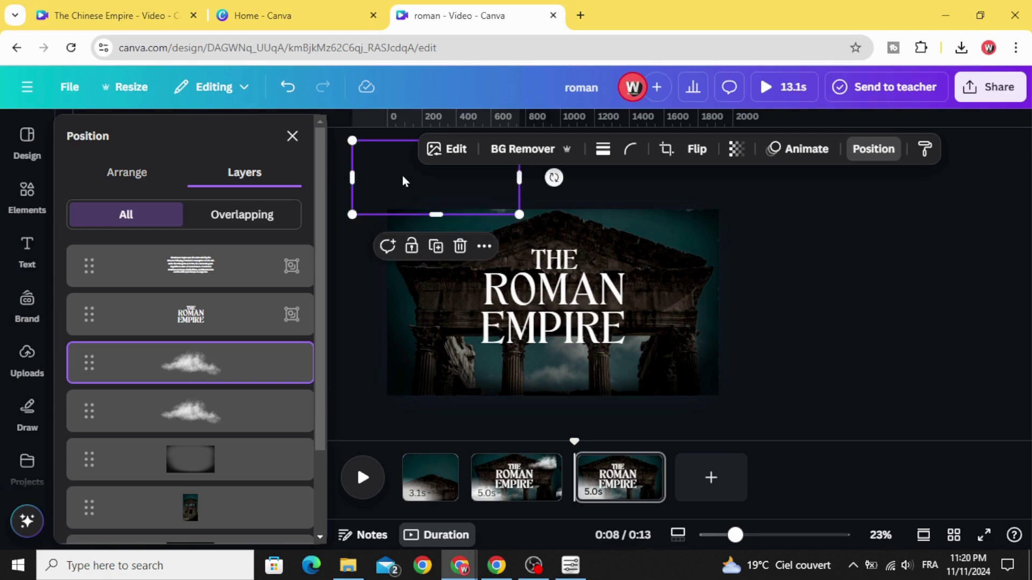
Lift the title higher and move the temple photo up so its colonnade fills the frame.
{"action": "left_click", "coordinate": [545, 357]}
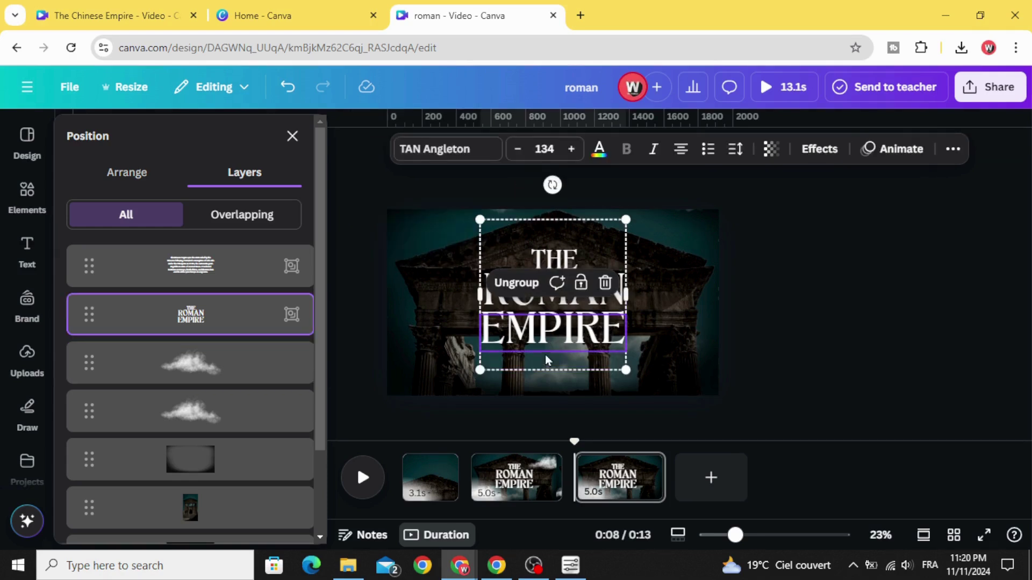
{"action": "left_click_drag", "start_coordinate": [545, 354], "coordinate": [546, 216]}
{"action": "left_click", "coordinate": [170, 516]}
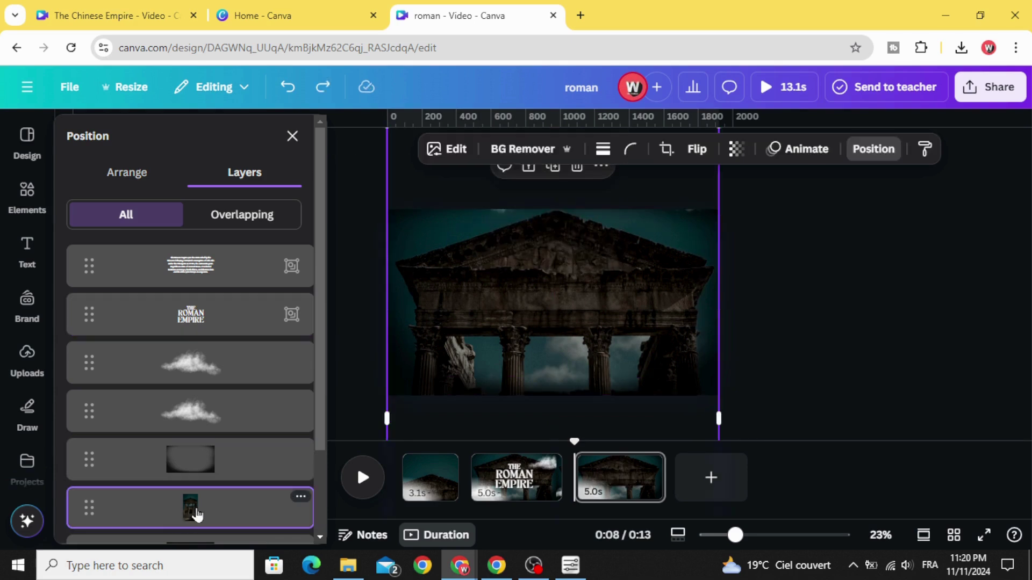
{"action": "left_click_drag", "start_coordinate": [557, 370], "coordinate": [554, 187]}
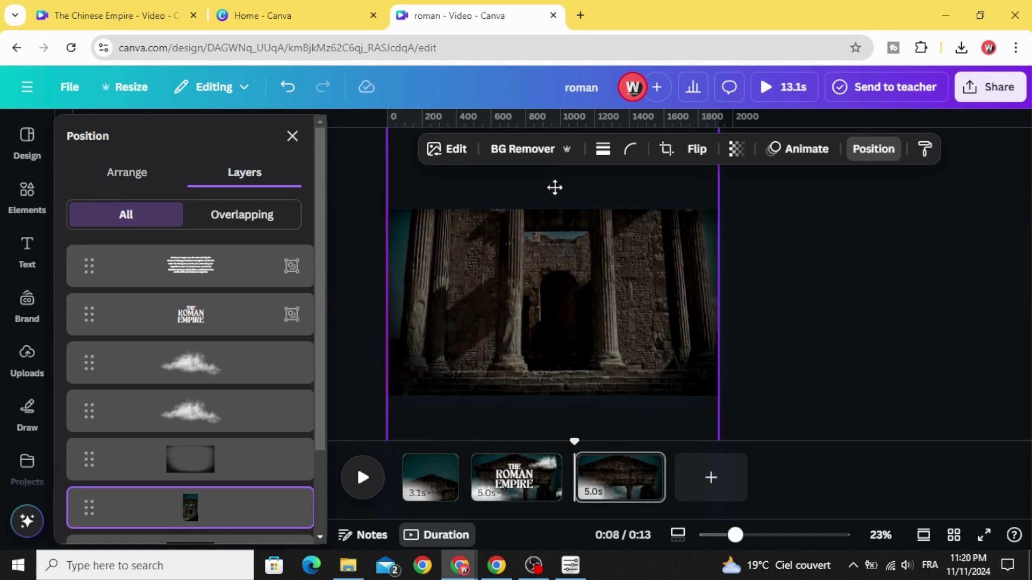
Move the paragraph text group up and centre it on the temple photo.
{"action": "left_click", "coordinate": [228, 271]}
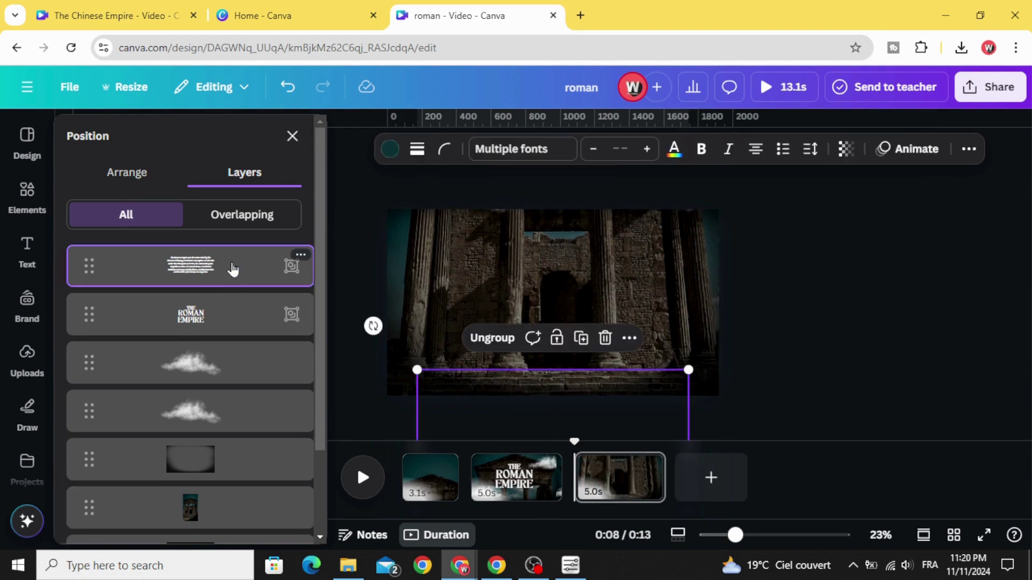
{"action": "left_click_drag", "start_coordinate": [544, 387], "coordinate": [548, 248]}
{"action": "left_click_drag", "start_coordinate": [536, 317], "coordinate": [536, 316]}
Duplicate page 3 to create a fourth page and go to it.
{"action": "left_click", "coordinate": [646, 466]}
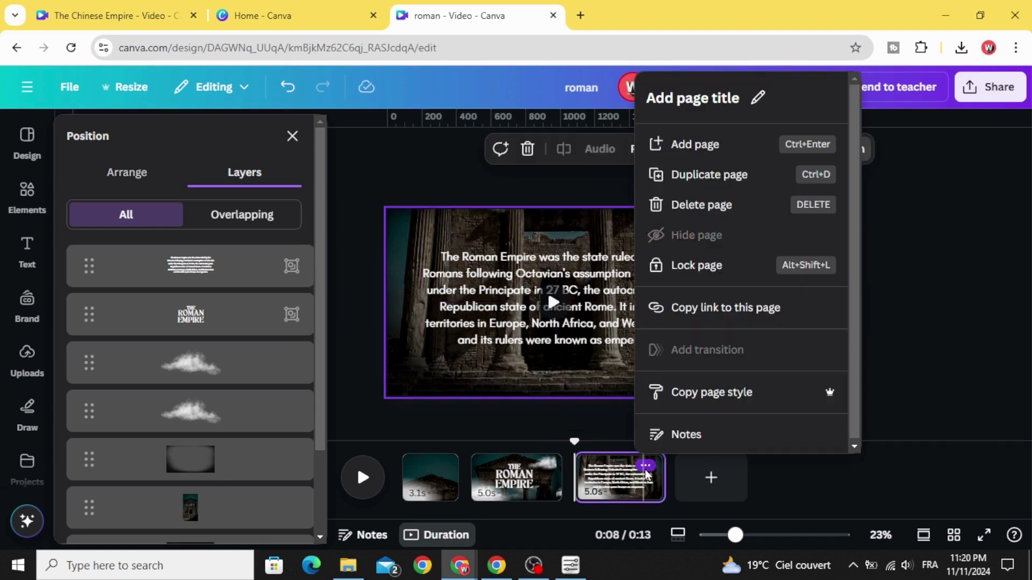
{"action": "left_click", "coordinate": [695, 183]}
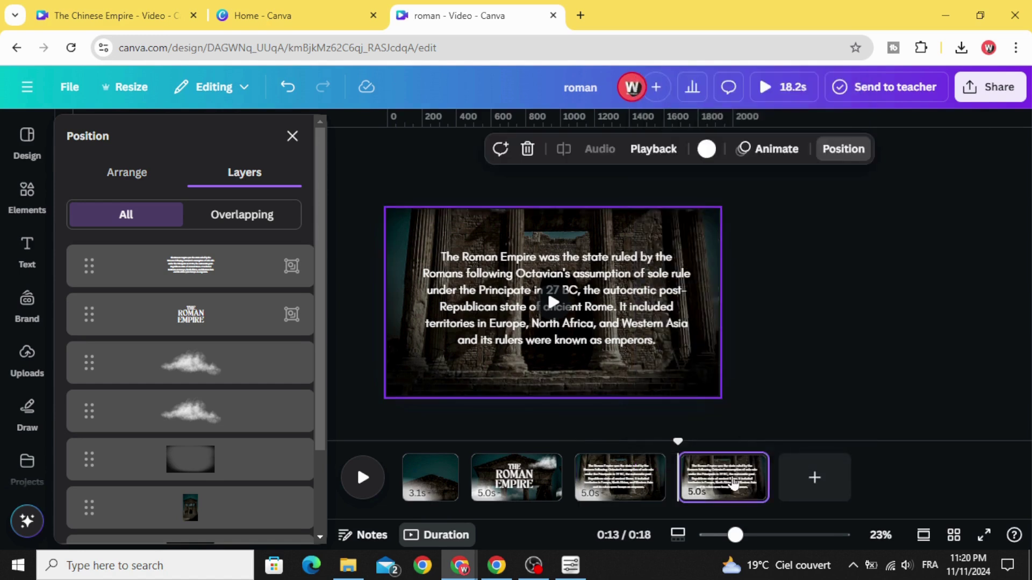
{"action": "left_click", "coordinate": [713, 486]}
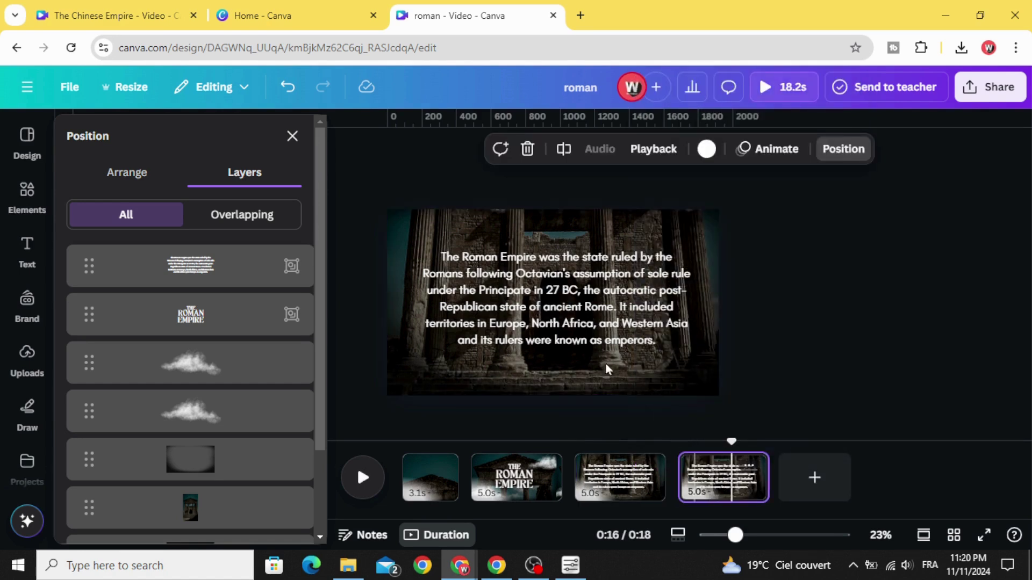
Scale the page-4 paragraph far beyond the page edges and reposition it.
{"action": "left_click", "coordinate": [572, 297]}
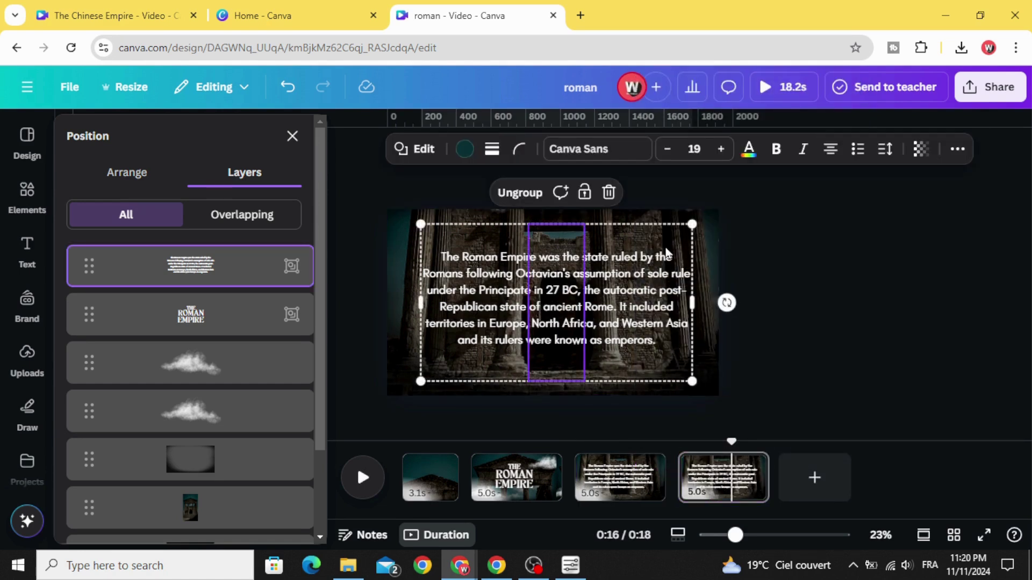
{"action": "left_click_drag", "start_coordinate": [688, 226], "coordinate": [889, 113]}
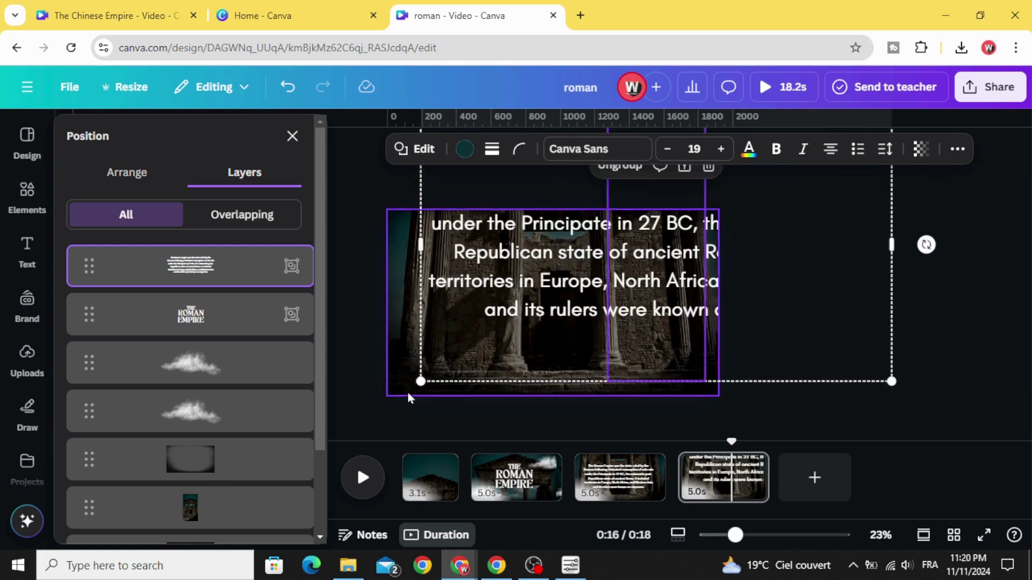
{"action": "left_click_drag", "start_coordinate": [421, 381], "coordinate": [134, 519]}
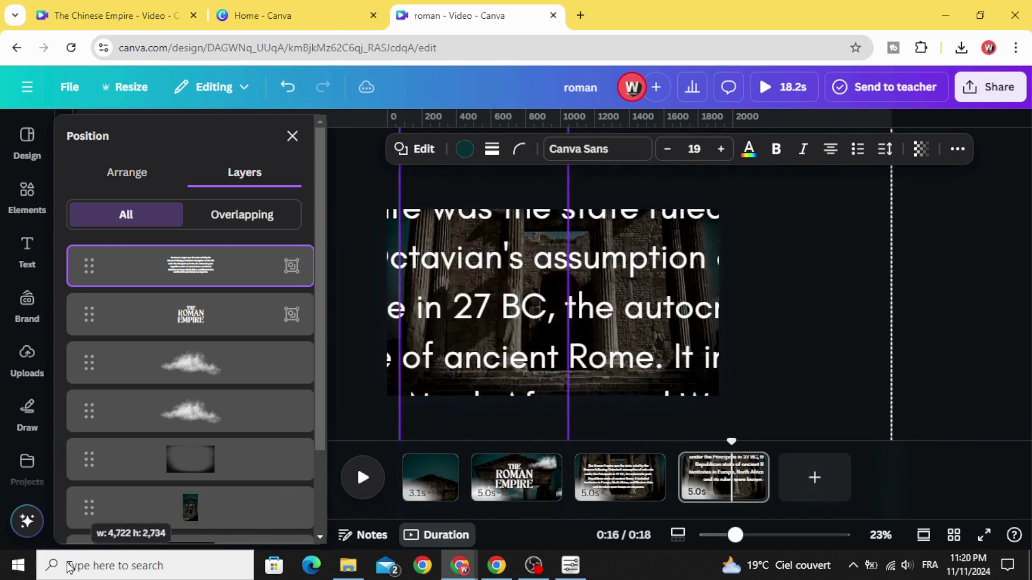
{"action": "left_click_drag", "start_coordinate": [423, 398], "coordinate": [458, 393]}
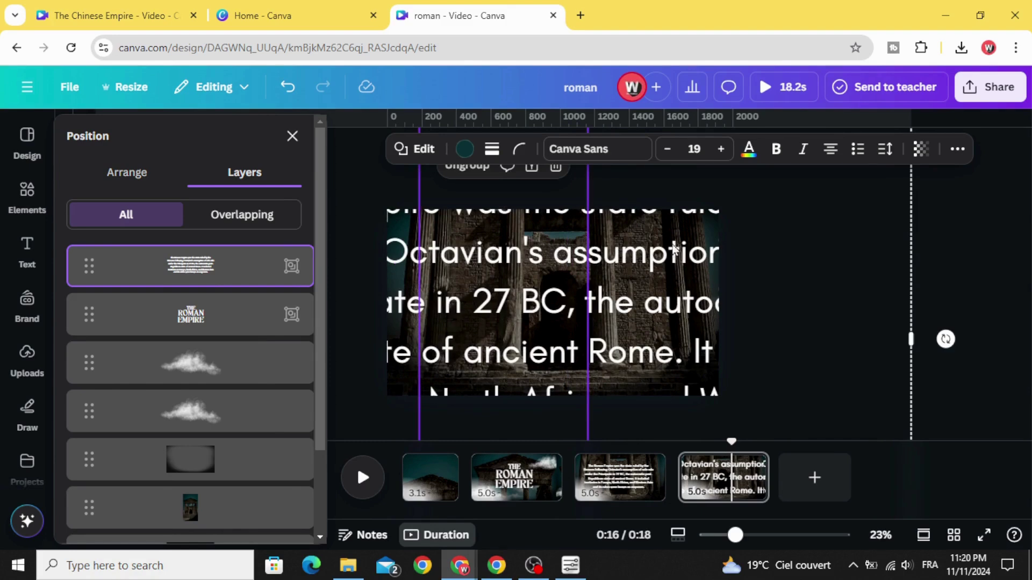
Set the enlarged text's transparency to 0 and show the page's layers.
{"action": "left_click", "coordinate": [697, 300]}
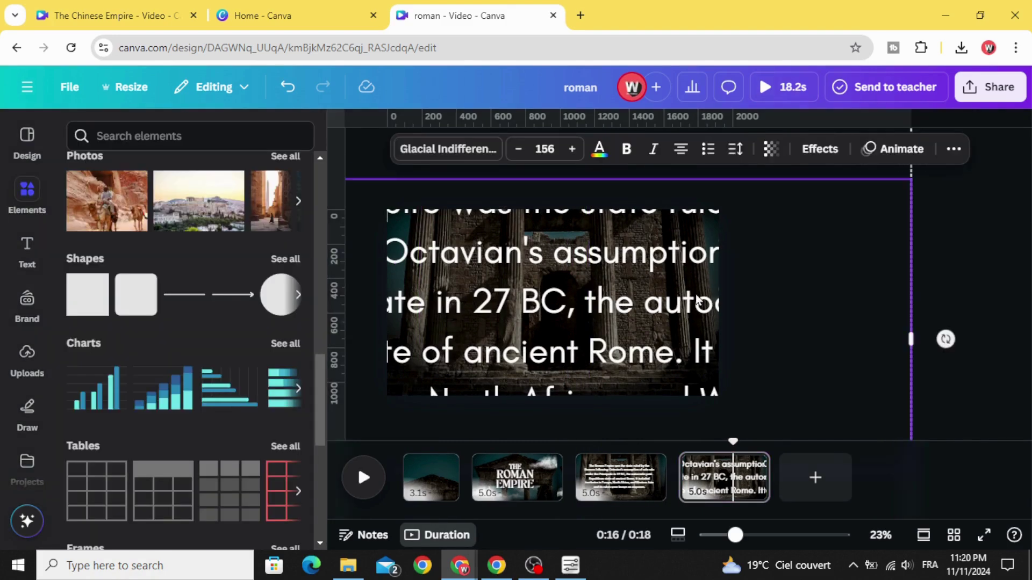
{"action": "left_click", "coordinate": [770, 149]}
{"action": "left_click_drag", "start_coordinate": [805, 216], "coordinate": [657, 237]}
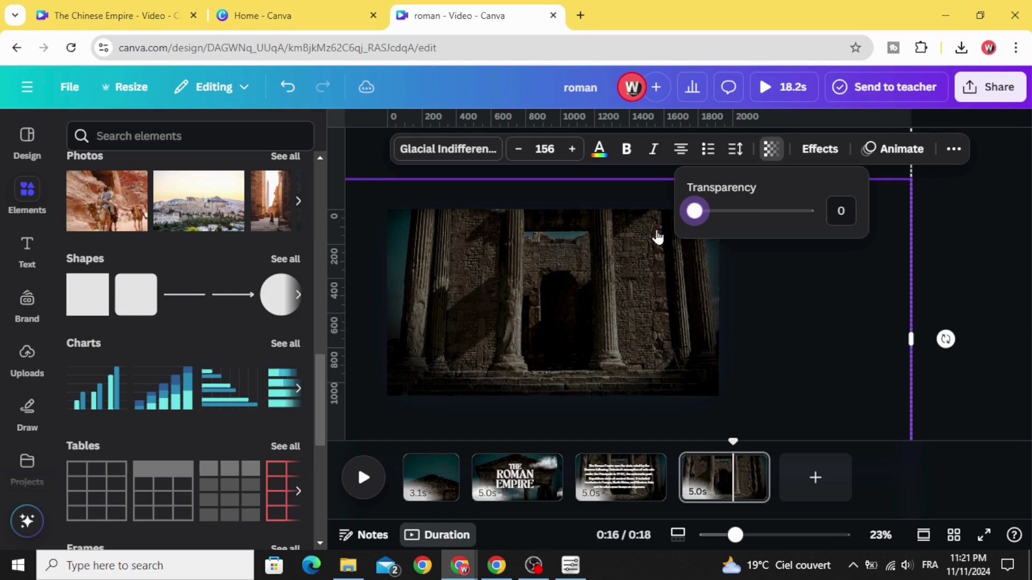
{"action": "right_click", "coordinate": [549, 279]}
{"action": "left_click", "coordinate": [852, 422]}
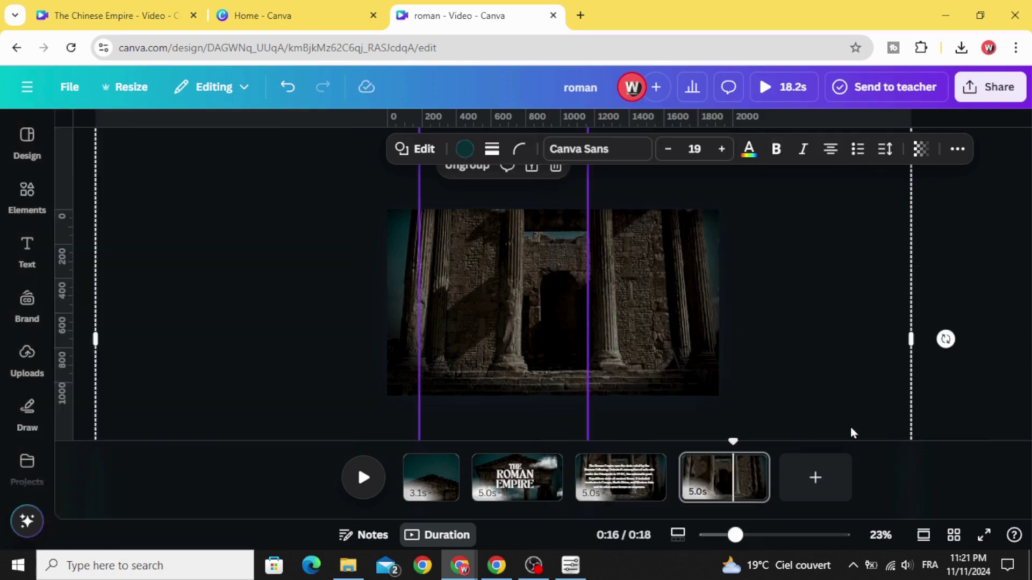
Set the temple photo layer on page 4 to 0 transparency.
{"action": "scroll", "coordinate": [301, 430], "scroll_direction": "down", "scroll_amount": 2}
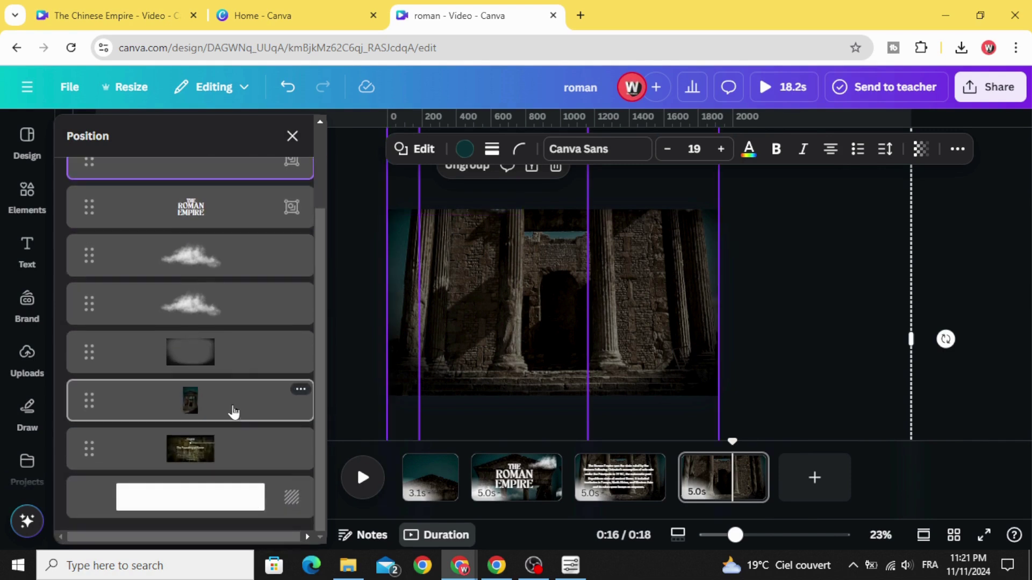
{"action": "left_click", "coordinate": [218, 406]}
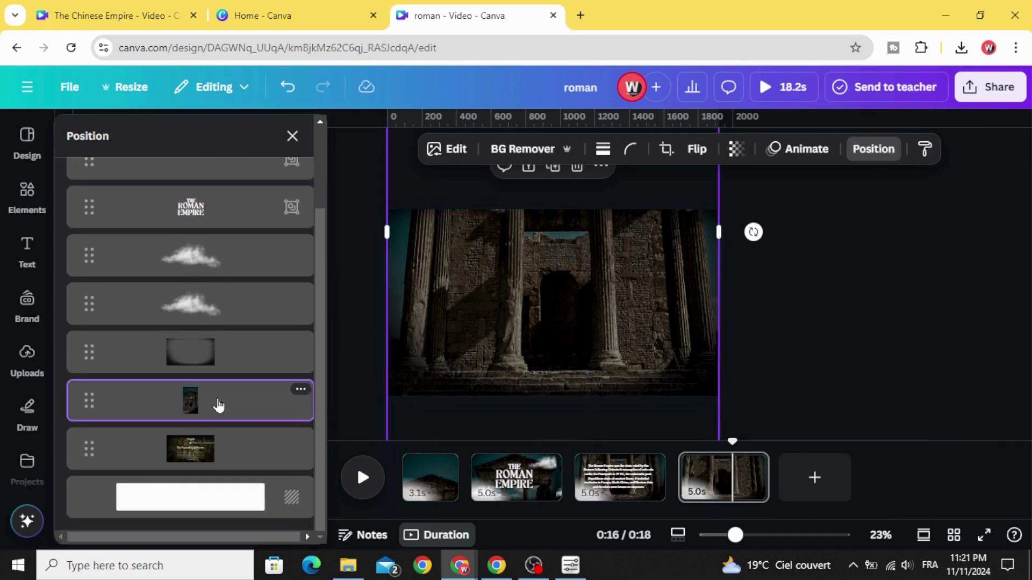
{"action": "left_click", "coordinate": [735, 149]}
{"action": "mouse_move", "coordinate": [773, 214]}
{"action": "left_mouse_down"}
{"action": "mouse_move", "coordinate": [705, 211]}
{"action": "mouse_move", "coordinate": [644, 235]}
{"action": "left_mouse_up"}
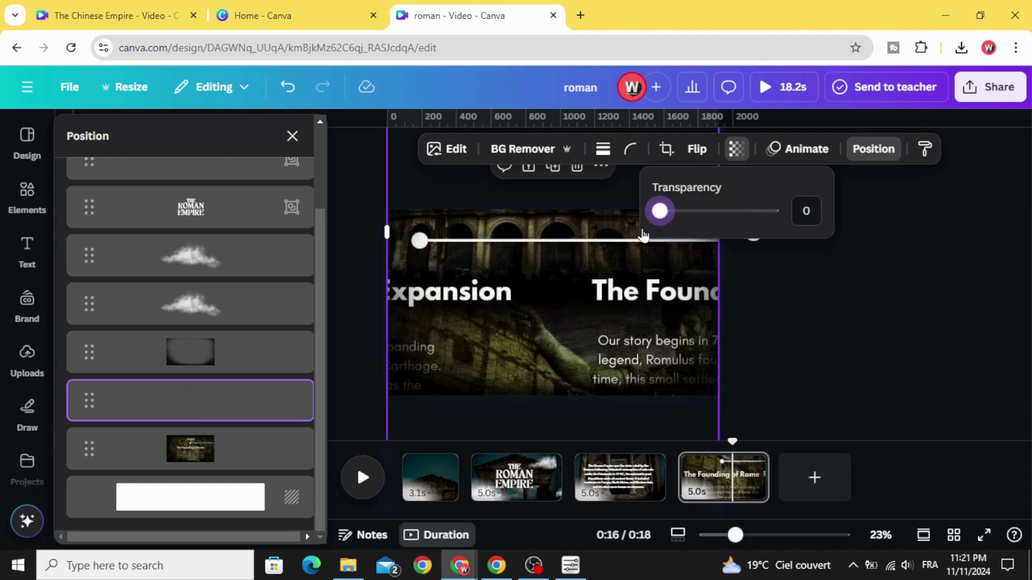
Resize the Founding of Rome timeline video by its corners to fit the page.
{"action": "left_click", "coordinate": [233, 447]}
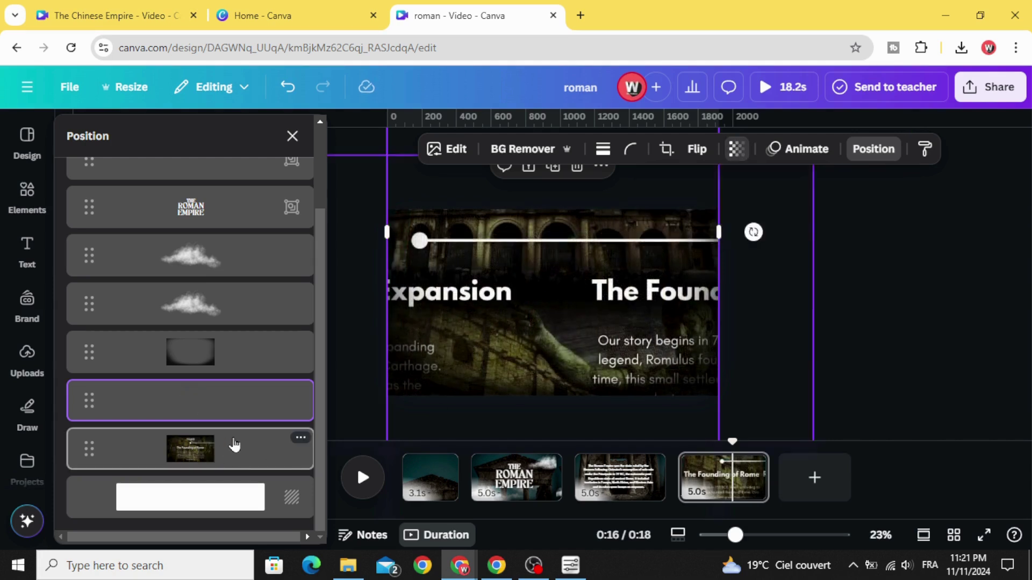
{"action": "left_click_drag", "start_coordinate": [724, 532], "coordinate": [719, 535]}
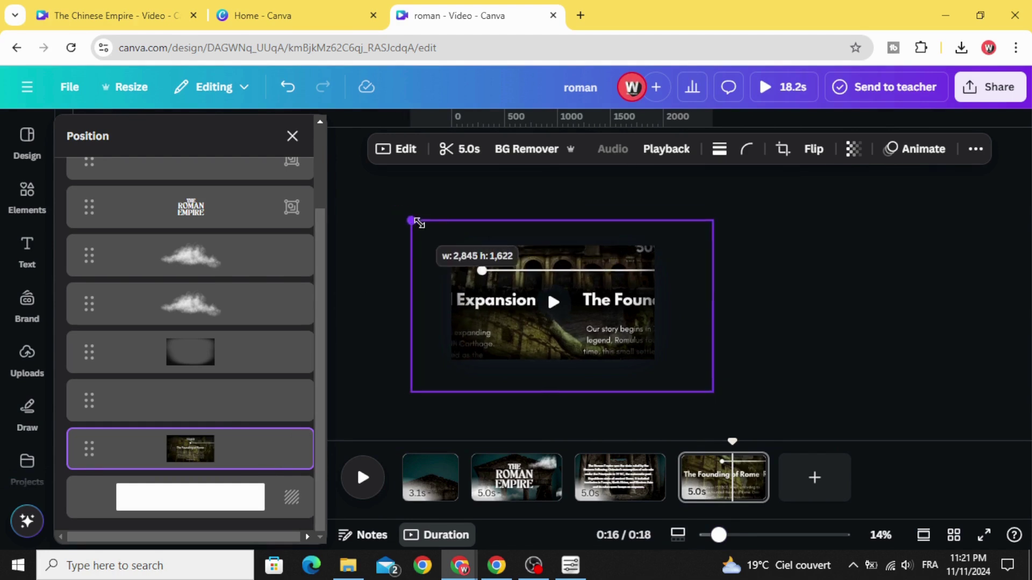
{"action": "left_click_drag", "start_coordinate": [396, 214], "coordinate": [455, 245]}
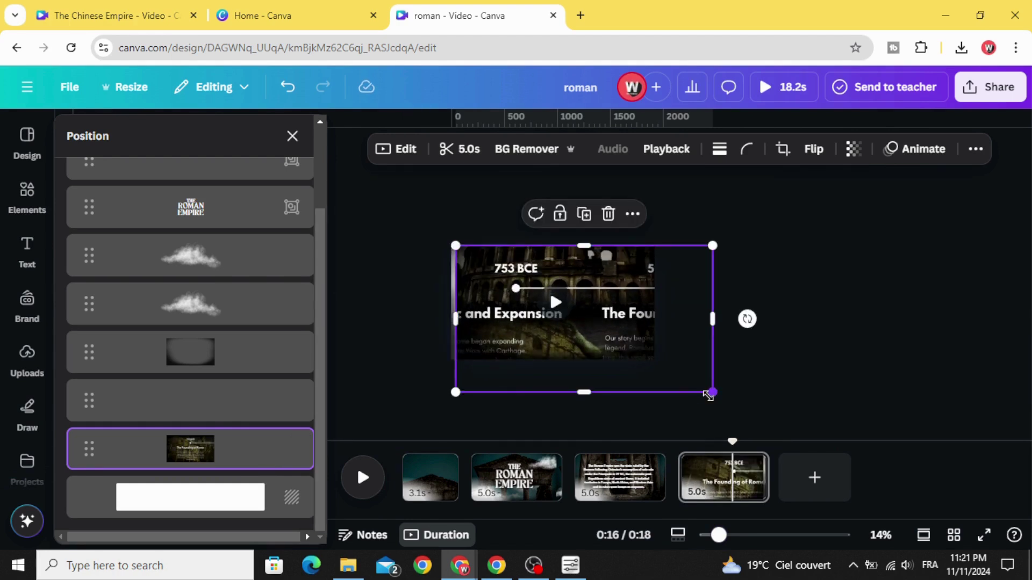
{"action": "left_click_drag", "start_coordinate": [710, 400], "coordinate": [652, 370]}
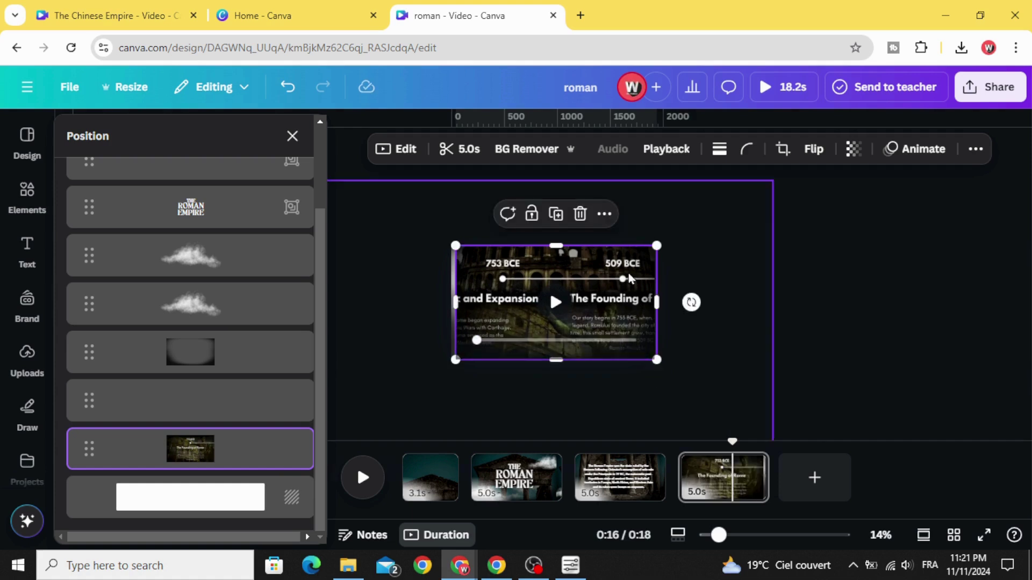
{"action": "left_click_drag", "start_coordinate": [626, 264], "coordinate": [623, 263]}
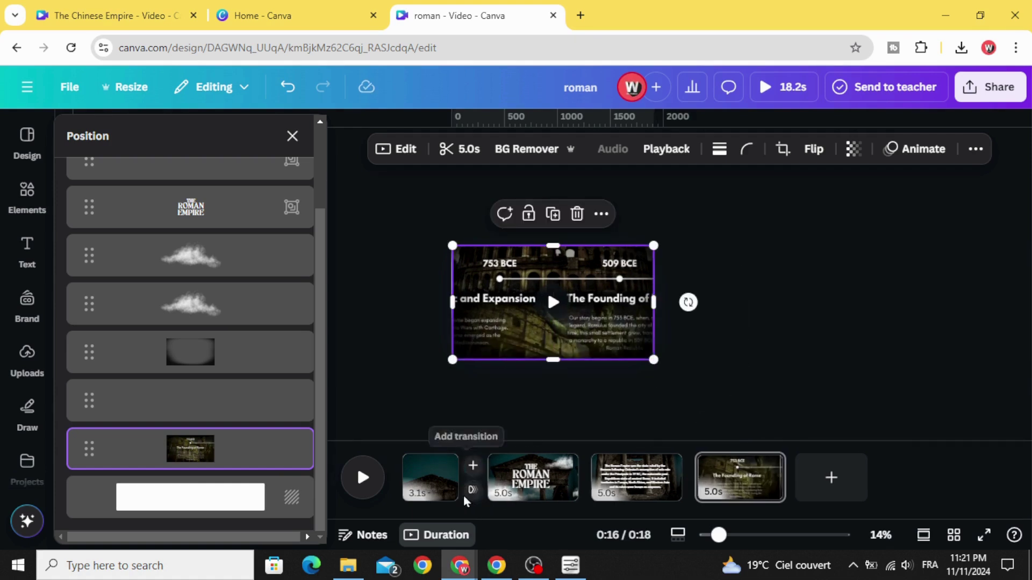
Apply a 1.5-second Match & Move transition between all pages.
{"action": "left_click", "coordinate": [473, 490]}
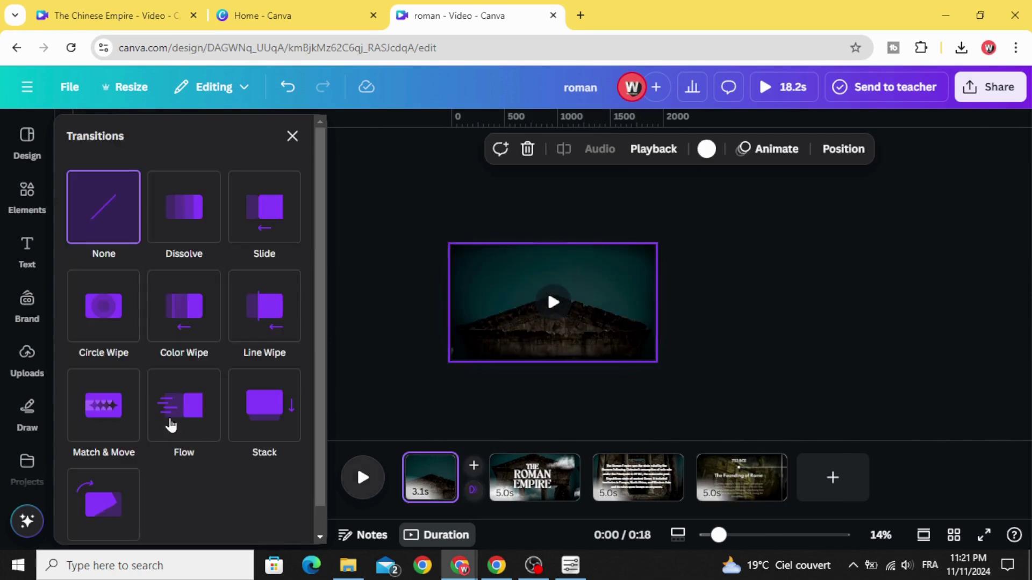
{"action": "left_click", "coordinate": [115, 409]}
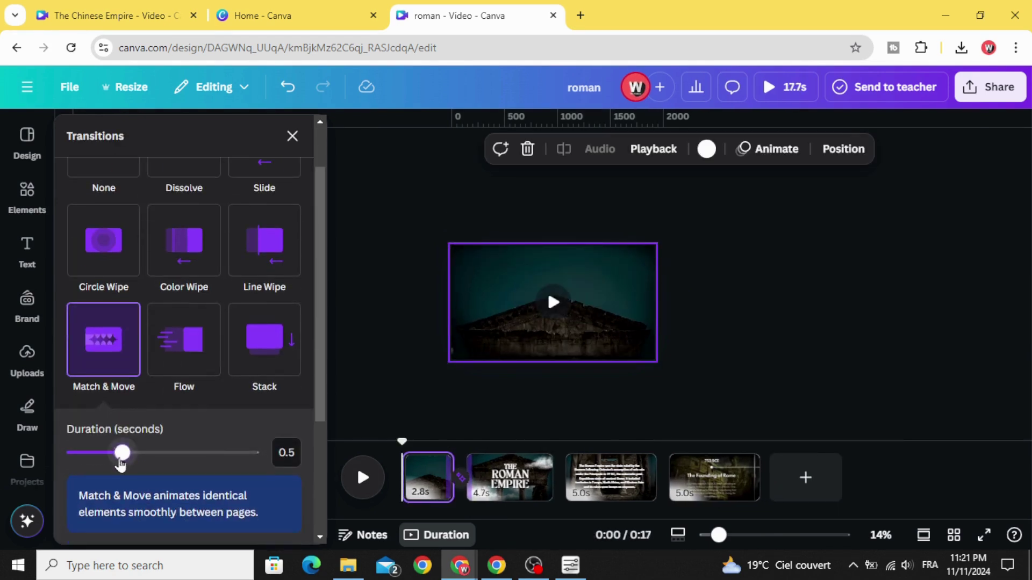
{"action": "left_click_drag", "start_coordinate": [122, 463], "coordinate": [245, 465]}
{"action": "scroll", "coordinate": [238, 437], "scroll_direction": "down", "scroll_amount": 3}
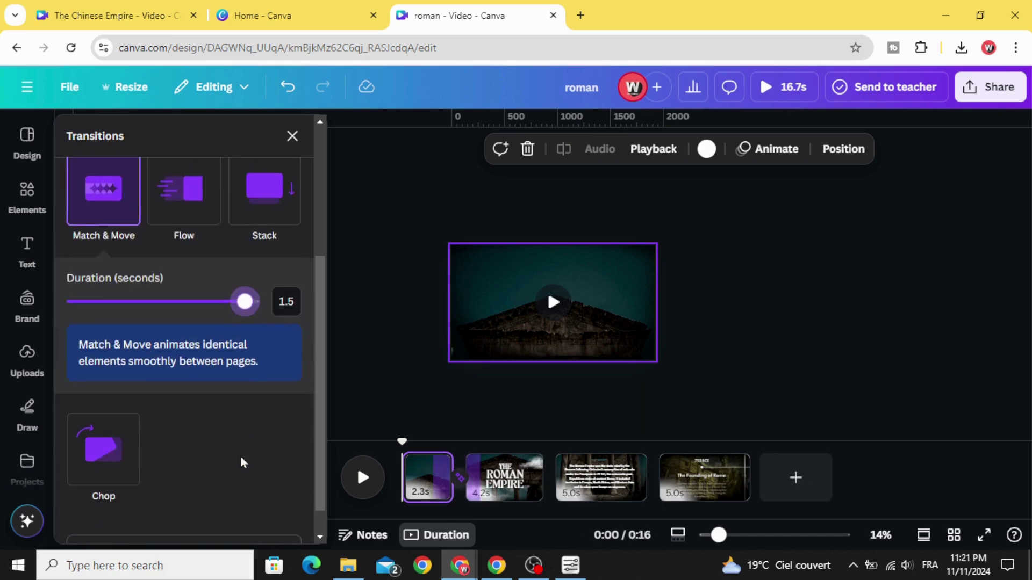
{"action": "scroll", "coordinate": [233, 495], "scroll_direction": "down", "scroll_amount": 1}
{"action": "left_click", "coordinate": [242, 518]}
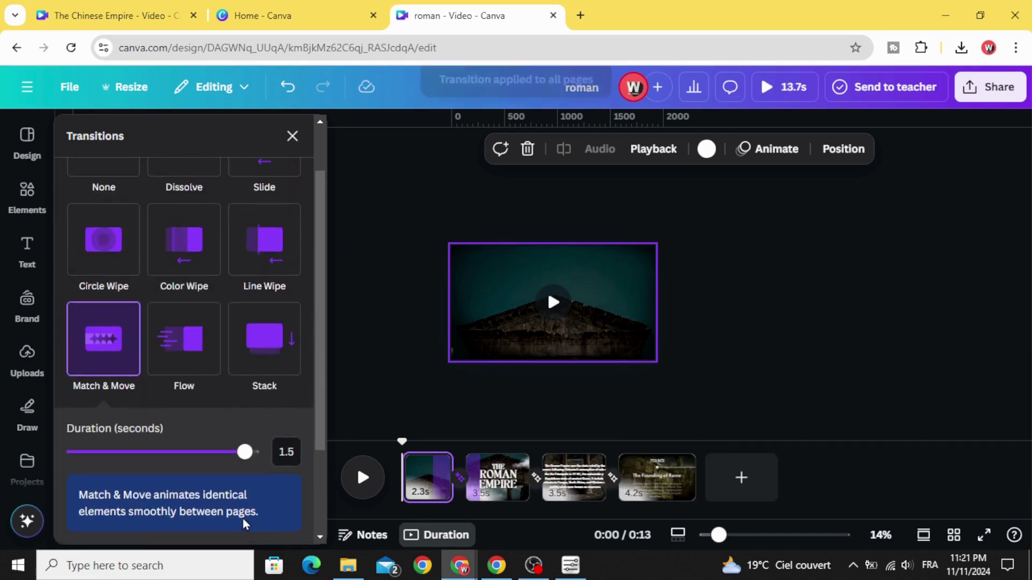
{"action": "left_click_drag", "start_coordinate": [719, 536], "coordinate": [731, 536]}
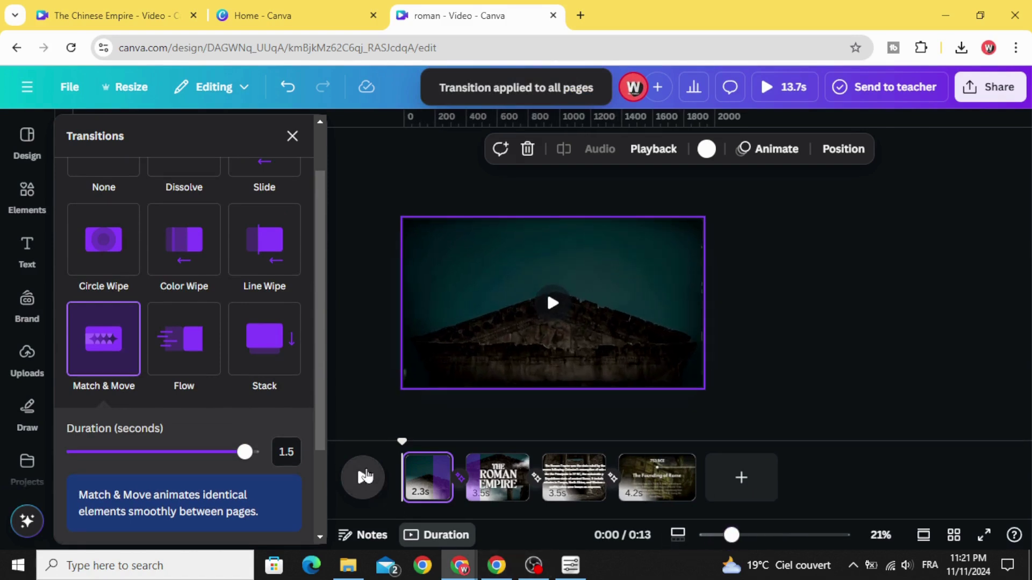
Play the 13-second Roman temple video from the start to preview transitions.
{"action": "left_click", "coordinate": [365, 476]}
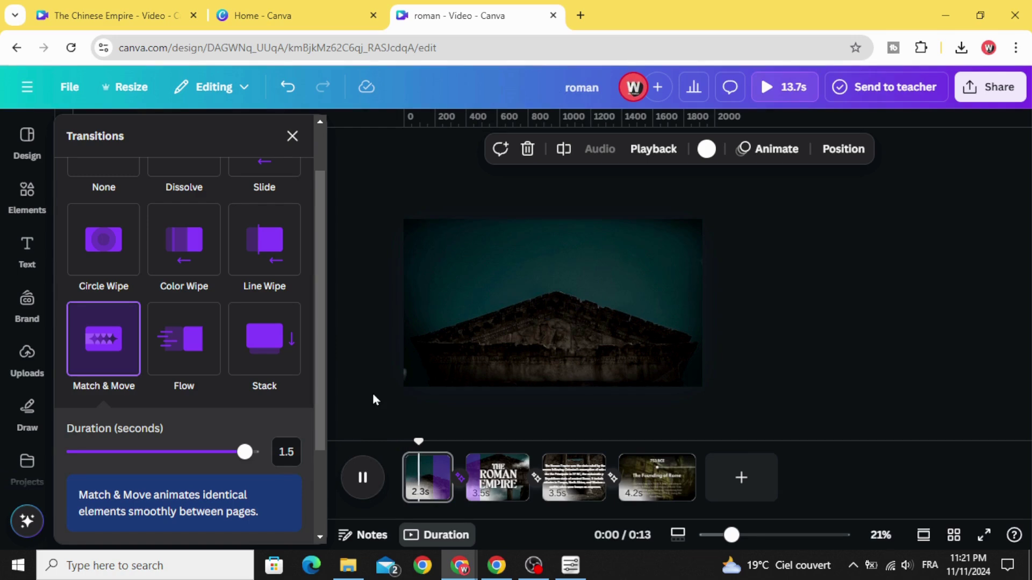